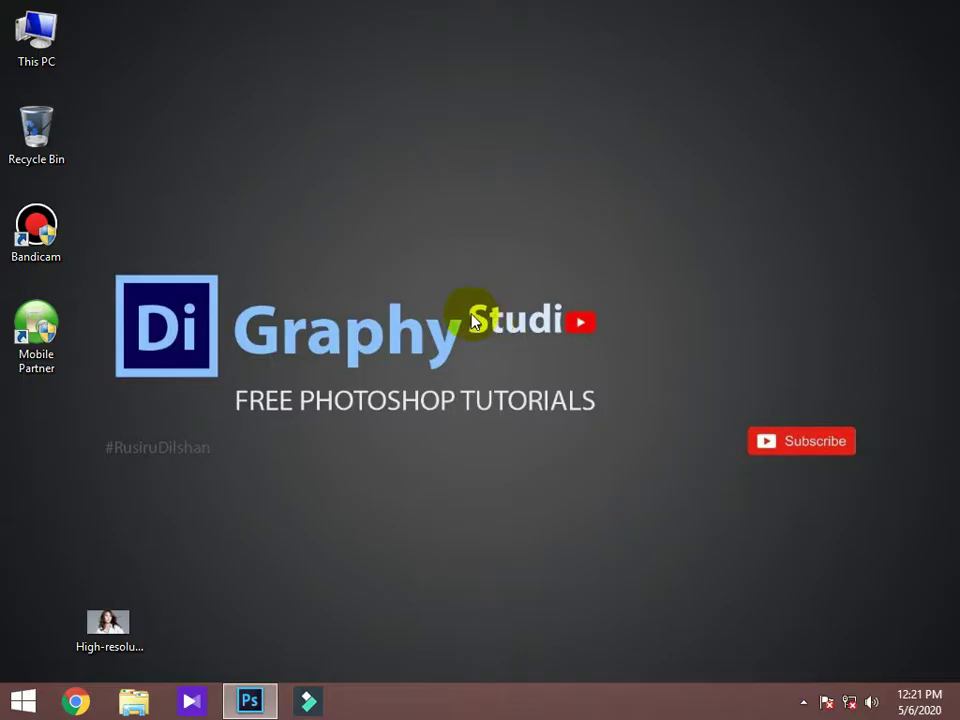
Preview the portrait photo in Photo Viewer, then return to Photoshop
{"action": "double_click", "coordinate": [110, 620]}
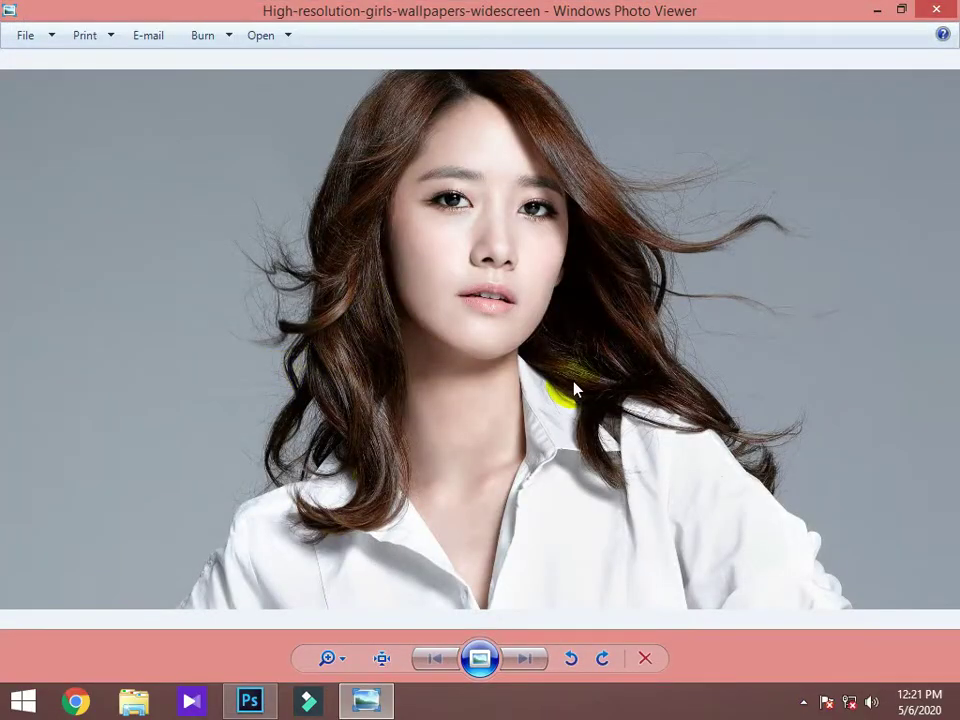
{"action": "left_click", "coordinate": [936, 9]}
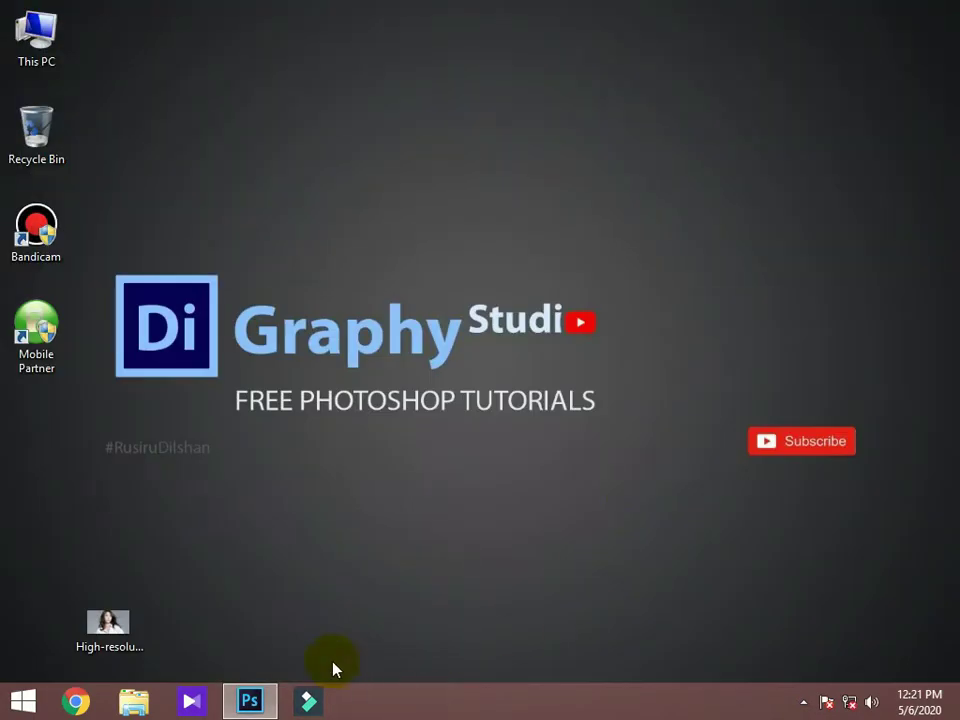
{"action": "left_click", "coordinate": [240, 702]}
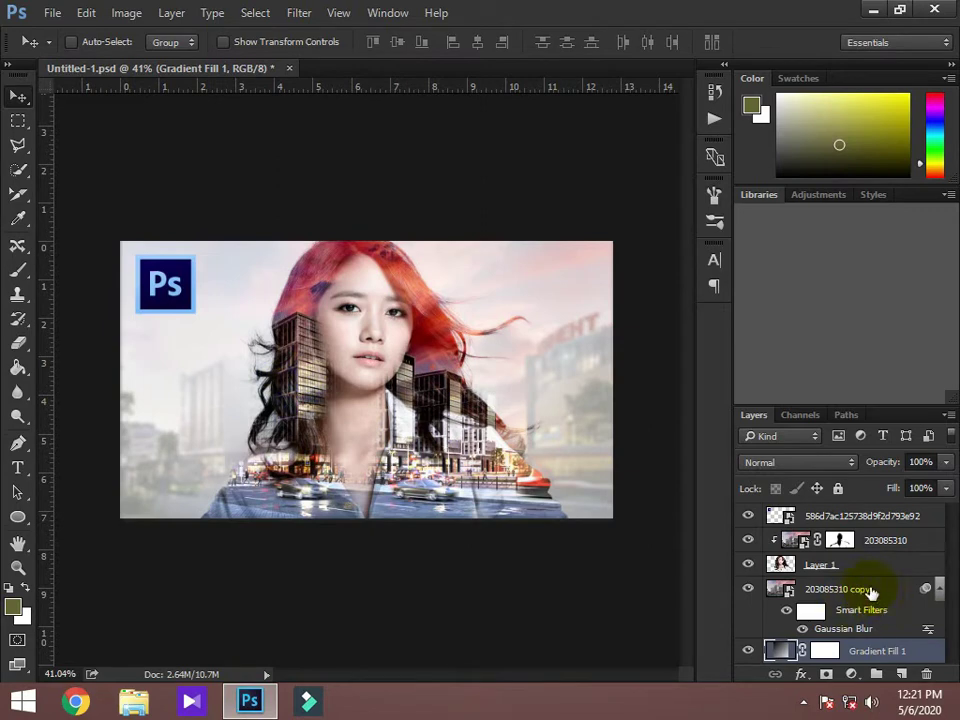
Create a new white 1920 × 1080 px document at 300 ppi, then minimize Photoshop
{"action": "left_click", "coordinate": [50, 13]}
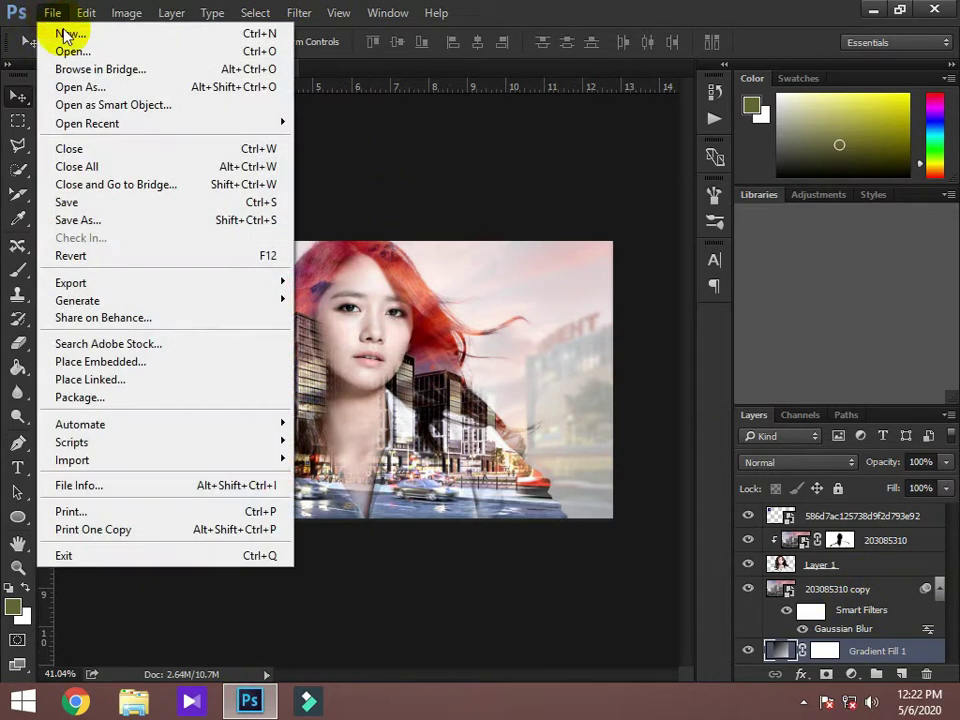
{"action": "left_click", "coordinate": [66, 35]}
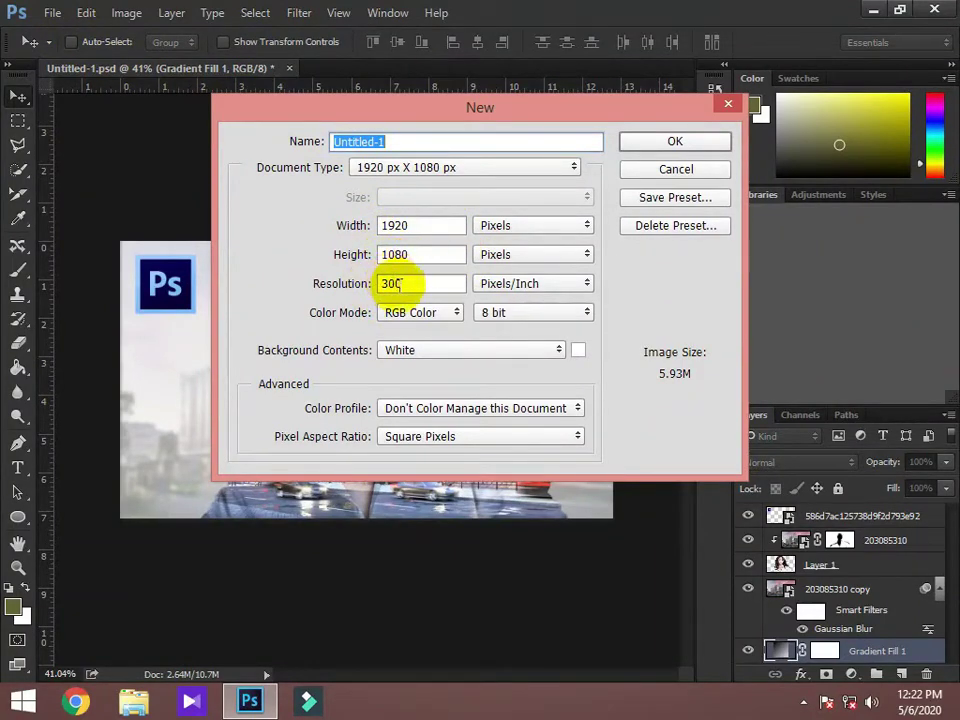
{"action": "left_click", "coordinate": [665, 141]}
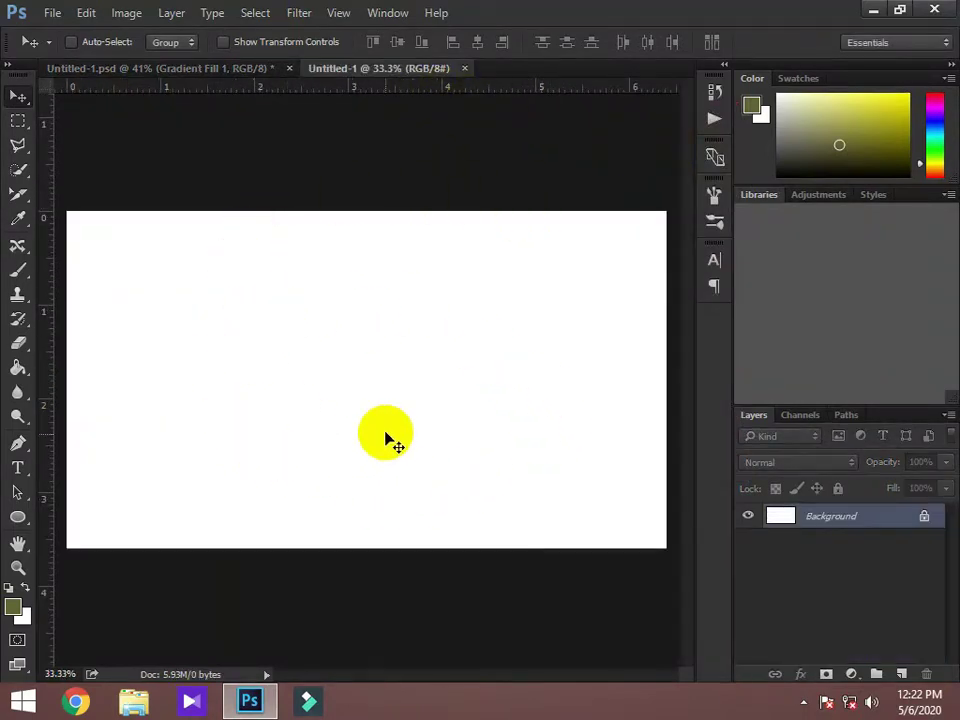
{"action": "left_click", "coordinate": [875, 17]}
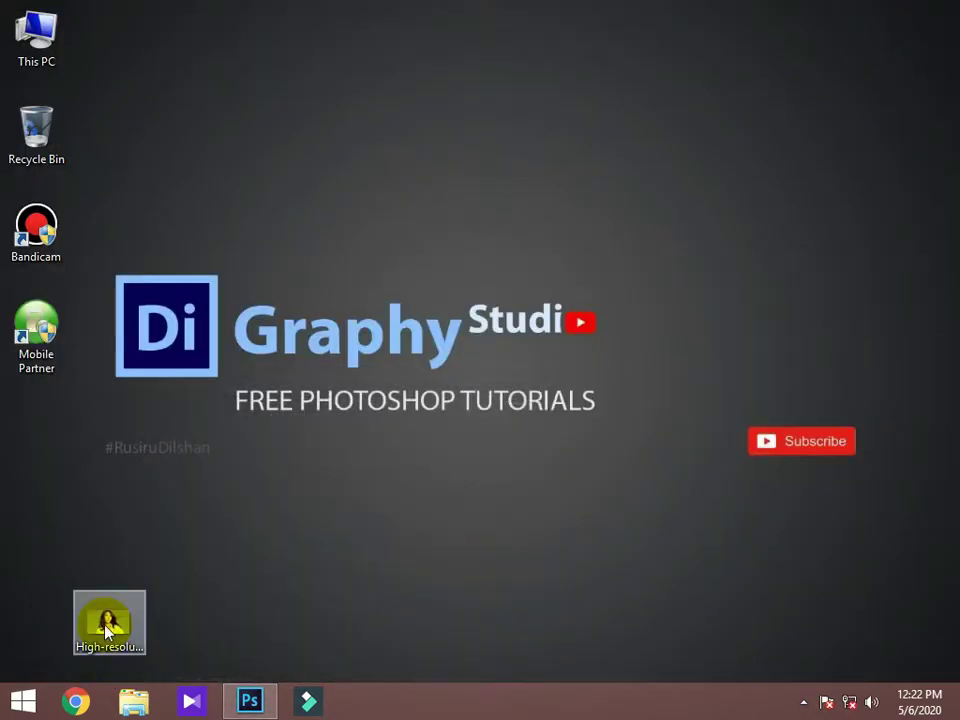
Preview the portrait wallpaper, then drag it into Photoshop as its own document tab
{"action": "left_click", "coordinate": [107, 625]}
{"action": "double_click", "coordinate": [107, 621]}
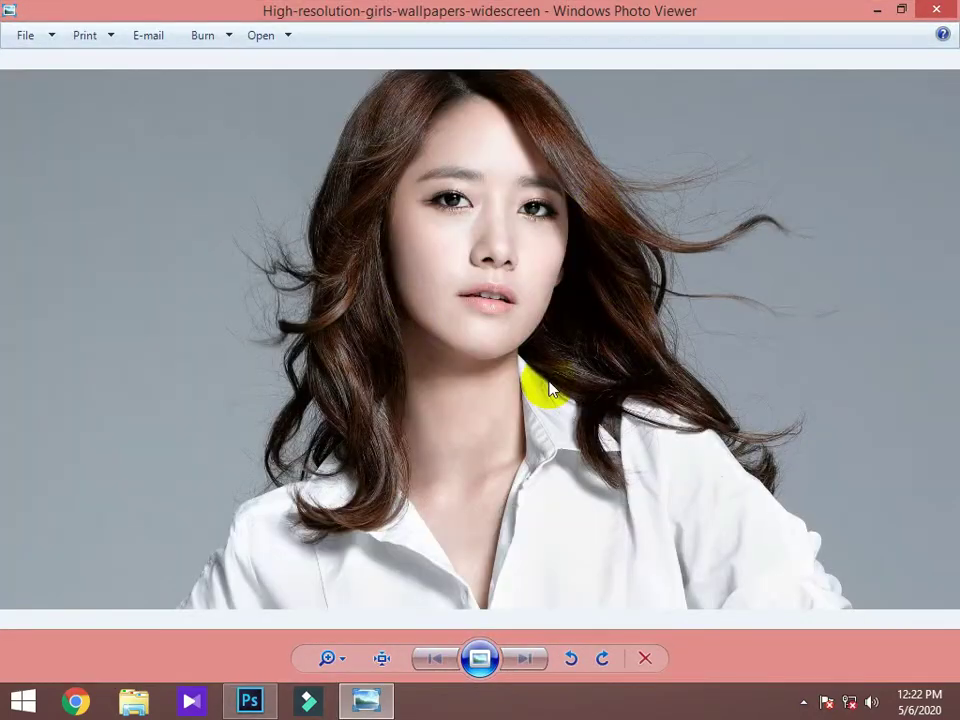
{"action": "left_click", "coordinate": [940, 8]}
{"action": "left_click_drag", "start_coordinate": [110, 632], "coordinate": [470, 248]}
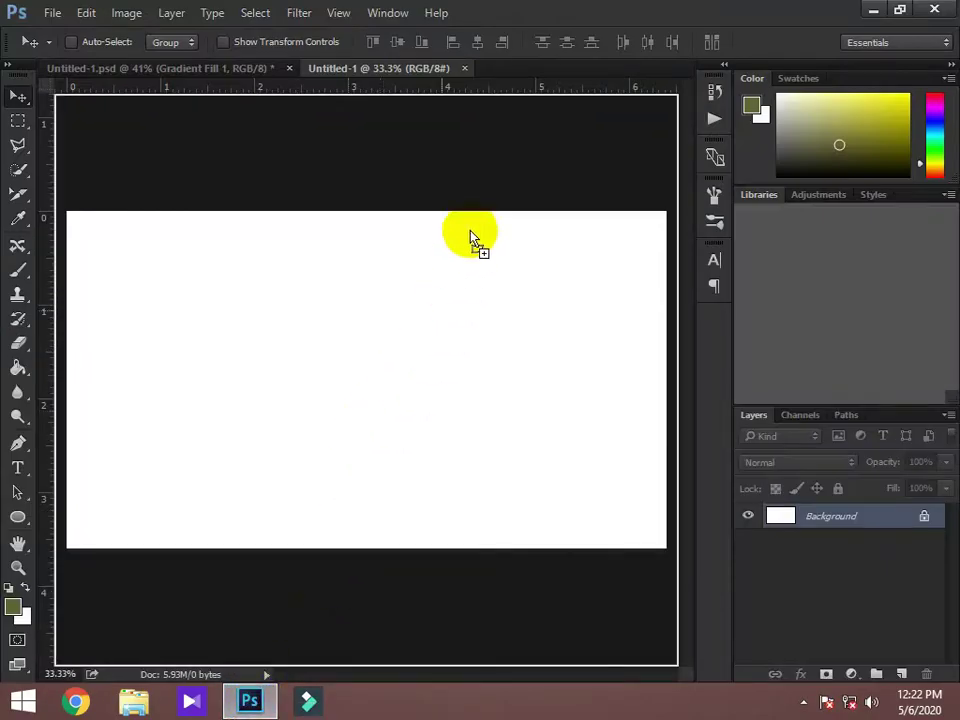
{"action": "left_click_drag", "start_coordinate": [508, 97], "coordinate": [513, 75]}
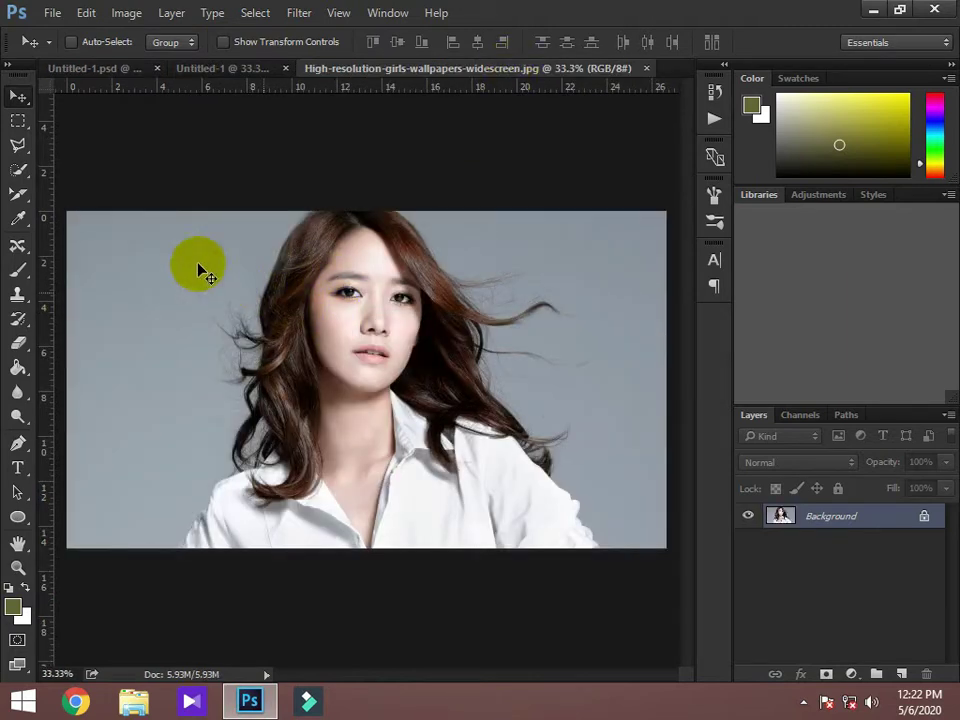
Quick-select the woman's forehead, neck, shoulders and whole figure
{"action": "left_click", "coordinate": [16, 171]}
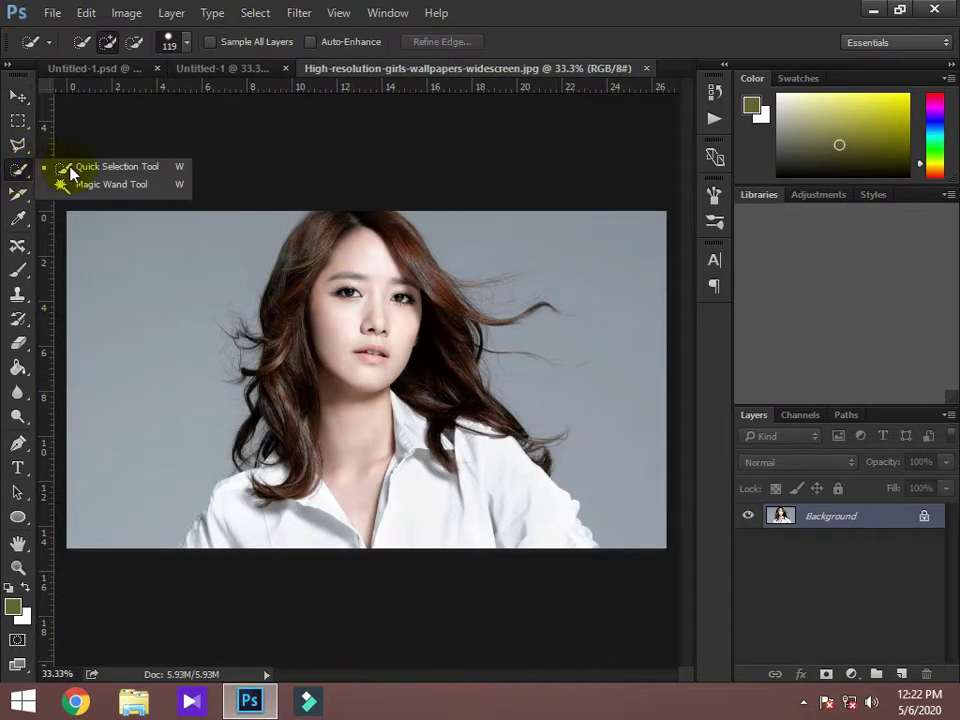
{"action": "left_click", "coordinate": [124, 172]}
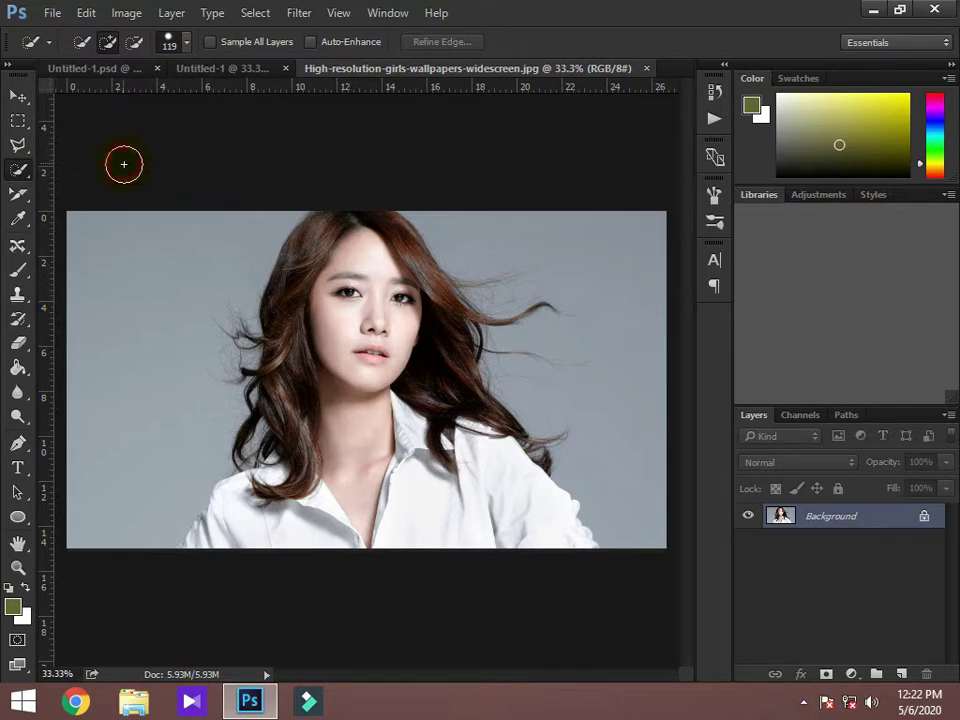
{"action": "scroll", "coordinate": [396, 321], "scroll_direction": "up", "scroll_amount": 2}
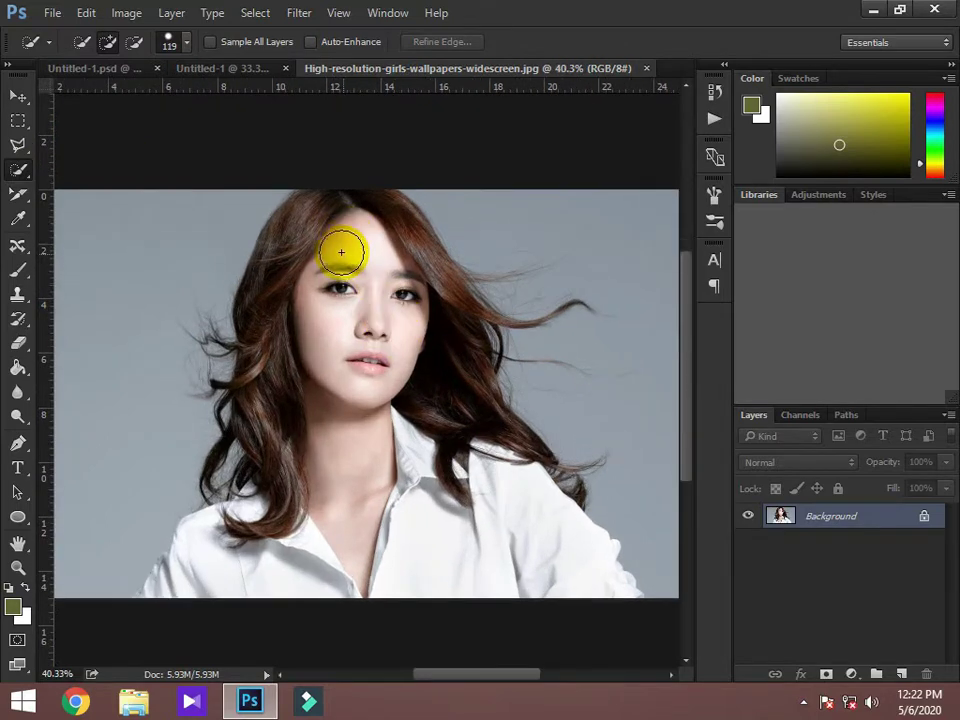
{"action": "left_click_drag", "start_coordinate": [341, 252], "coordinate": [343, 289]}
{"action": "left_click", "coordinate": [367, 440]}
{"action": "mouse_move", "coordinate": [403, 525]}
{"action": "left_mouse_down"}
{"action": "mouse_move", "coordinate": [461, 589]}
{"action": "mouse_move", "coordinate": [441, 411]}
{"action": "mouse_move", "coordinate": [381, 246]}
{"action": "mouse_move", "coordinate": [289, 317]}
{"action": "mouse_move", "coordinate": [268, 553]}
{"action": "mouse_move", "coordinate": [157, 606]}
{"action": "left_mouse_up"}
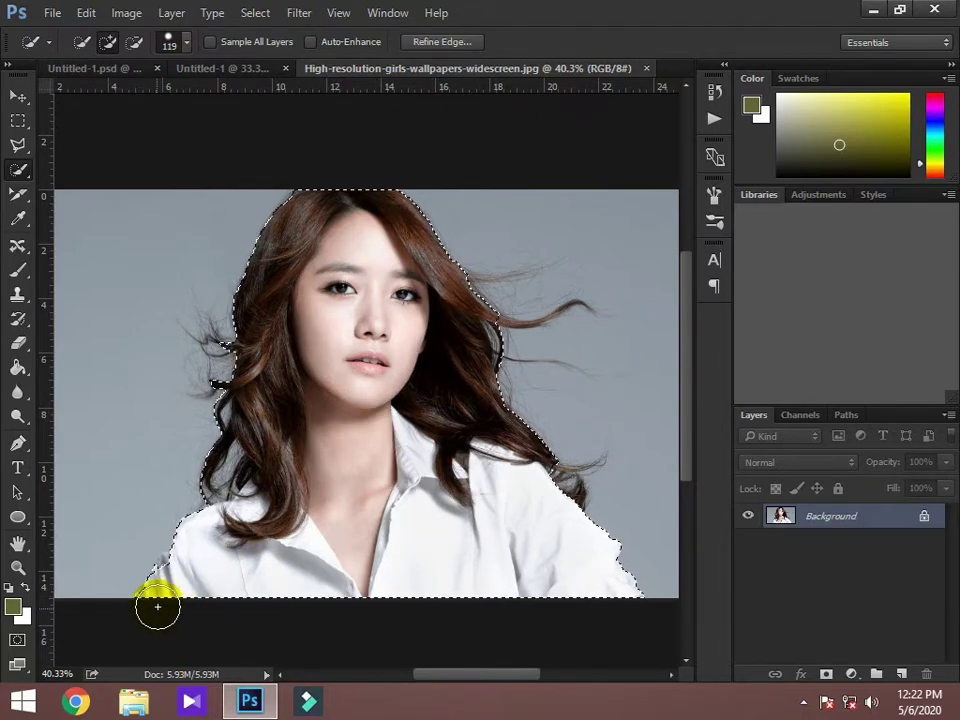
{"action": "left_click_drag", "start_coordinate": [536, 514], "coordinate": [527, 530]}
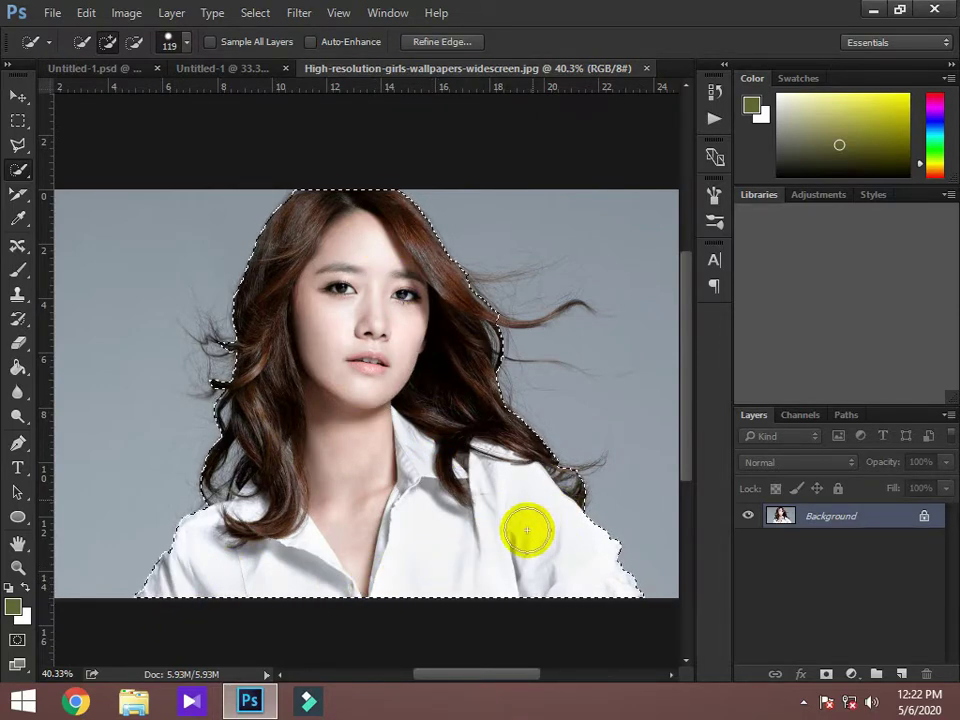
{"action": "scroll", "coordinate": [462, 324], "scroll_direction": "down", "scroll_amount": 1}
{"action": "mouse_move", "coordinate": [467, 321]}
{"action": "left_mouse_down"}
{"action": "mouse_move", "coordinate": [500, 333]}
{"action": "mouse_move", "coordinate": [585, 306]}
{"action": "mouse_move", "coordinate": [450, 268]}
{"action": "left_mouse_up"}
{"action": "scroll", "coordinate": [495, 325], "scroll_direction": "up", "scroll_amount": 2}
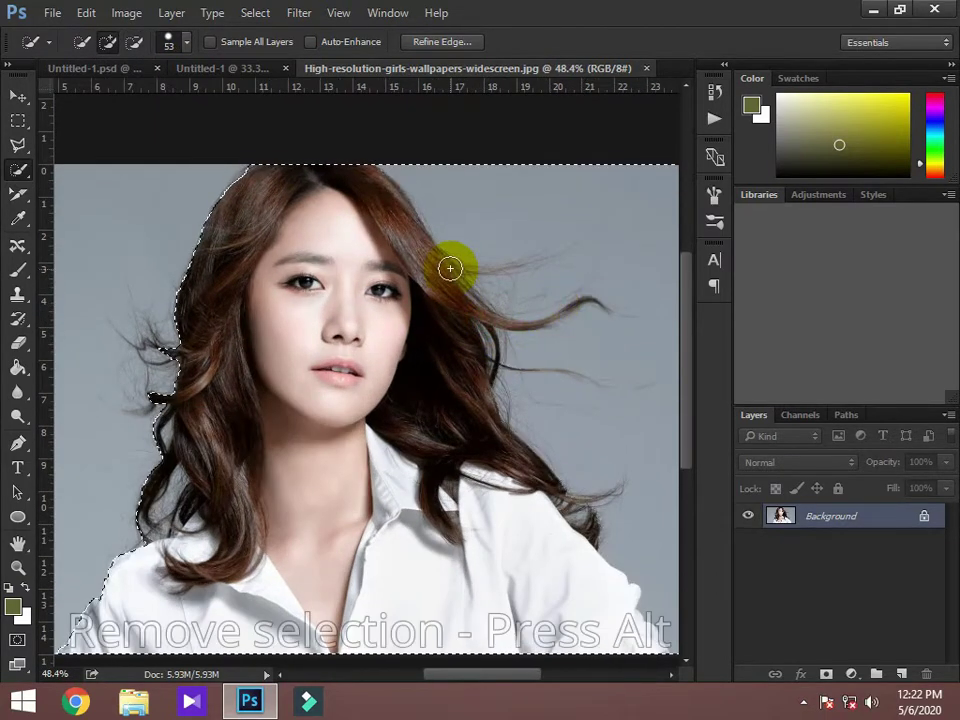
Subtract the grey background around the right hair and add the left hair strands
{"action": "left_click", "coordinate": [514, 190], "text": "alt"}
{"action": "left_click", "coordinate": [646, 180], "text": "alt"}
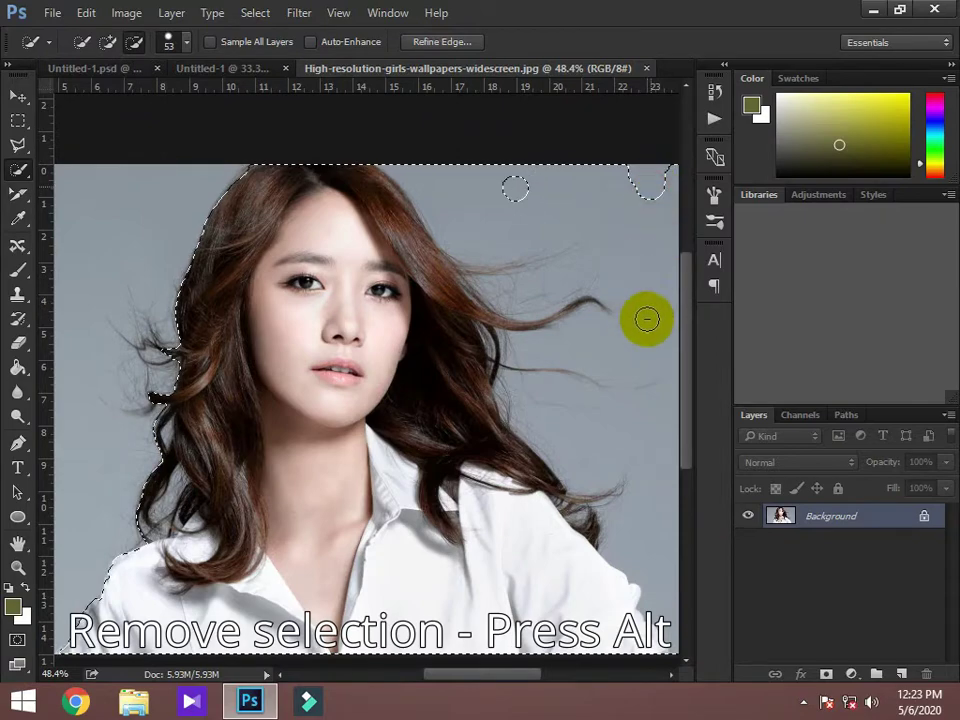
{"action": "left_click_drag", "start_coordinate": [514, 681], "coordinate": [545, 681]}
{"action": "left_click", "coordinate": [552, 278], "text": "alt"}
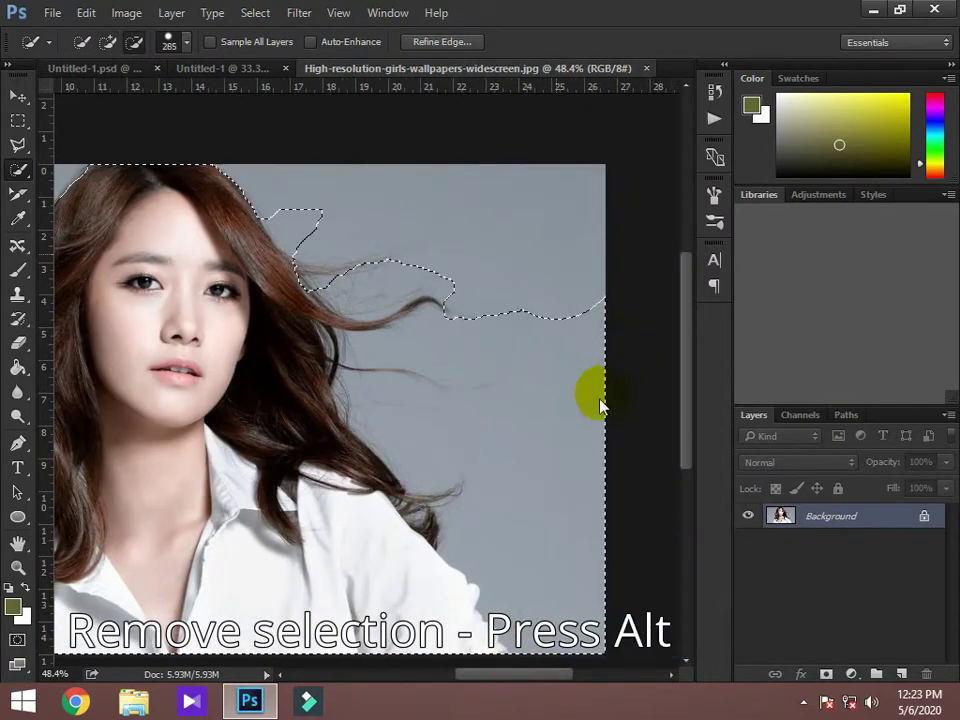
{"action": "mouse_move", "coordinate": [600, 405]}
{"action": "left_mouse_down"}
{"action": "mouse_move", "coordinate": [579, 454]}
{"action": "mouse_move", "coordinate": [574, 546]}
{"action": "mouse_move", "coordinate": [456, 514]}
{"action": "mouse_move", "coordinate": [348, 383]}
{"action": "left_mouse_up"}
{"action": "scroll", "coordinate": [348, 383], "scroll_direction": "down", "scroll_amount": 1}
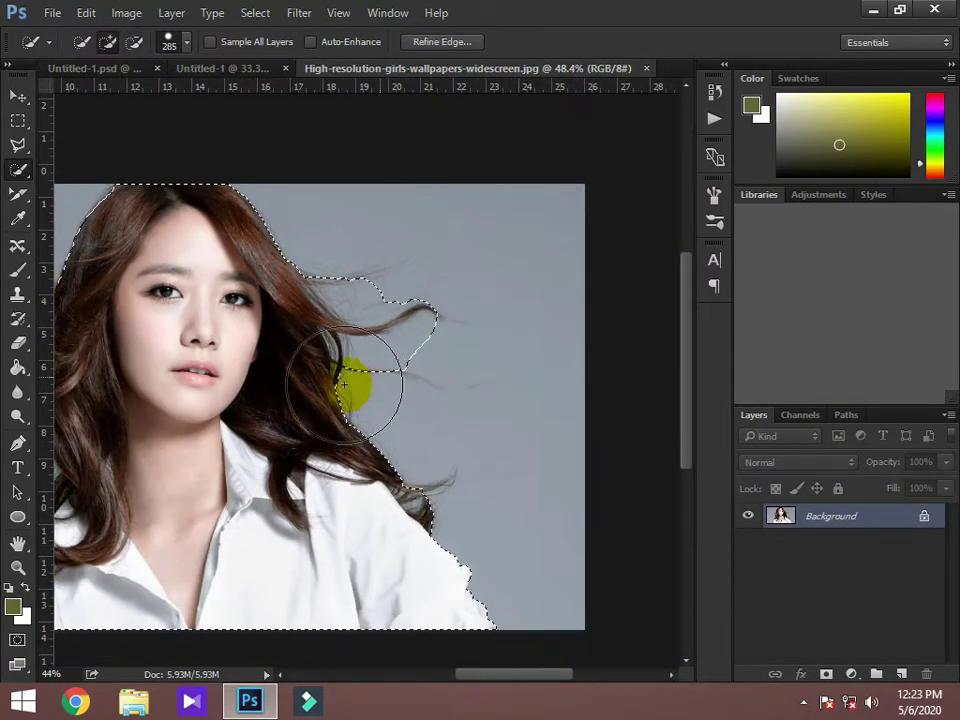
{"action": "scroll", "coordinate": [348, 383], "scroll_direction": "down", "scroll_amount": 2}
{"action": "scroll", "coordinate": [289, 396], "scroll_direction": "down", "scroll_amount": 2}
{"action": "scroll", "coordinate": [476, 279], "scroll_direction": "up", "scroll_amount": 2}
{"action": "scroll", "coordinate": [279, 356], "scroll_direction": "up", "scroll_amount": 1}
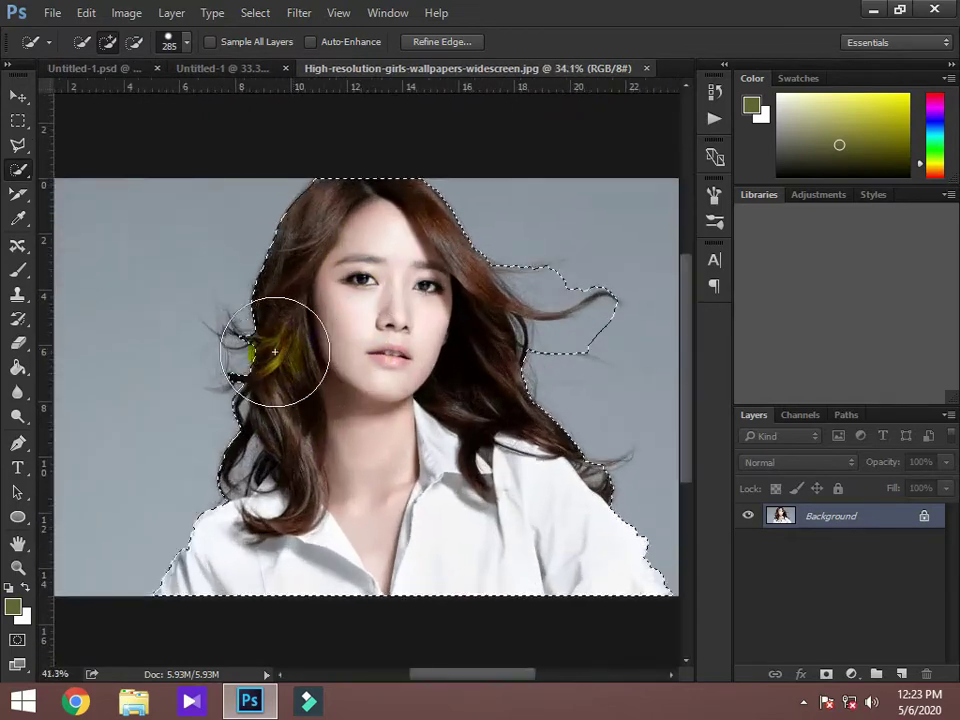
{"action": "scroll", "coordinate": [279, 356], "scroll_direction": "up", "scroll_amount": 1}
{"action": "left_click_drag", "start_coordinate": [274, 343], "coordinate": [279, 349]}
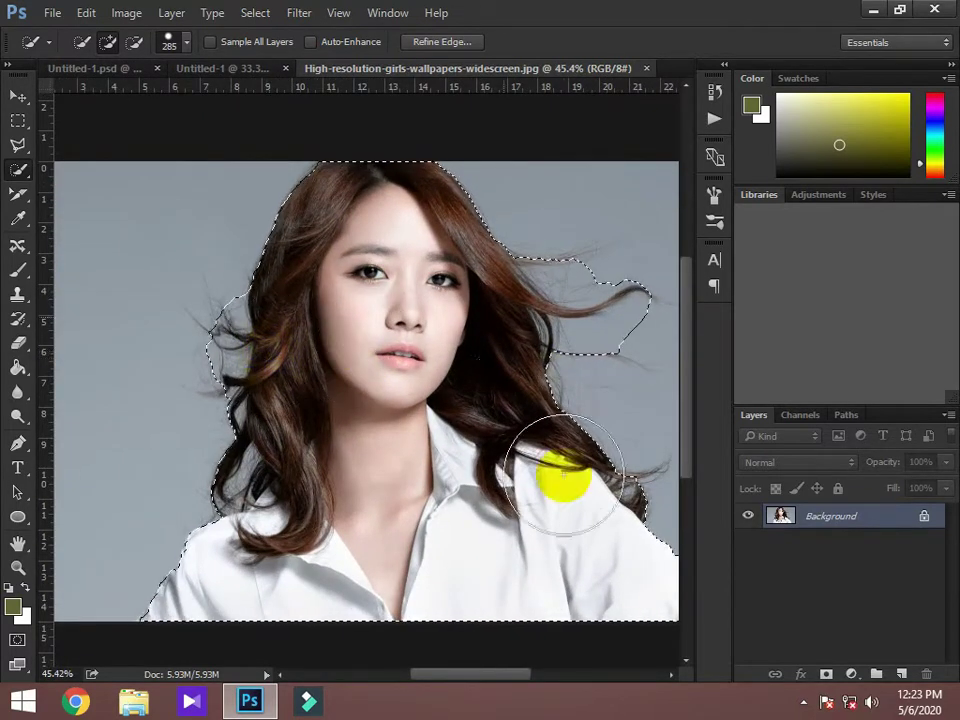
{"action": "scroll", "coordinate": [429, 439], "scroll_direction": "down", "scroll_amount": 1}
{"action": "scroll", "coordinate": [429, 430], "scroll_direction": "down", "scroll_amount": 2}
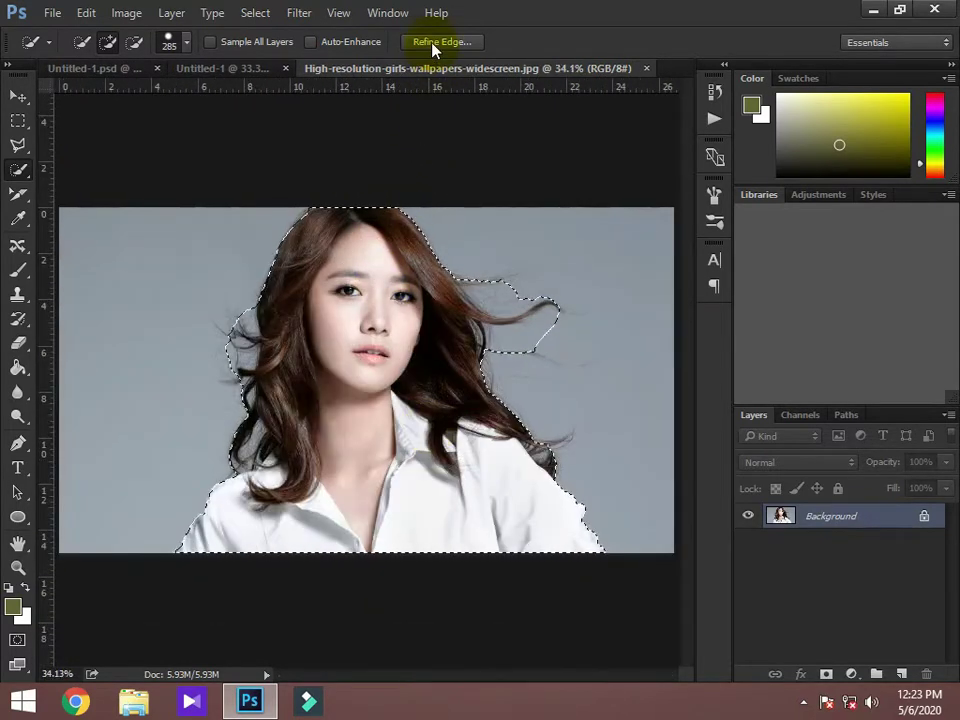
{"action": "left_click", "coordinate": [433, 43]}
Paint the Refine Radius brush along the upper-right and right hair edges, then apply it
{"action": "mouse_move", "coordinate": [370, 246]}
{"action": "left_mouse_down"}
{"action": "mouse_move", "coordinate": [313, 235]}
{"action": "mouse_move", "coordinate": [222, 378]}
{"action": "mouse_move", "coordinate": [231, 461]}
{"action": "mouse_move", "coordinate": [238, 442]}
{"action": "left_mouse_up"}
{"action": "mouse_move", "coordinate": [406, 205]}
{"action": "left_mouse_down"}
{"action": "mouse_move", "coordinate": [467, 295]}
{"action": "mouse_move", "coordinate": [492, 379]}
{"action": "left_mouse_up"}
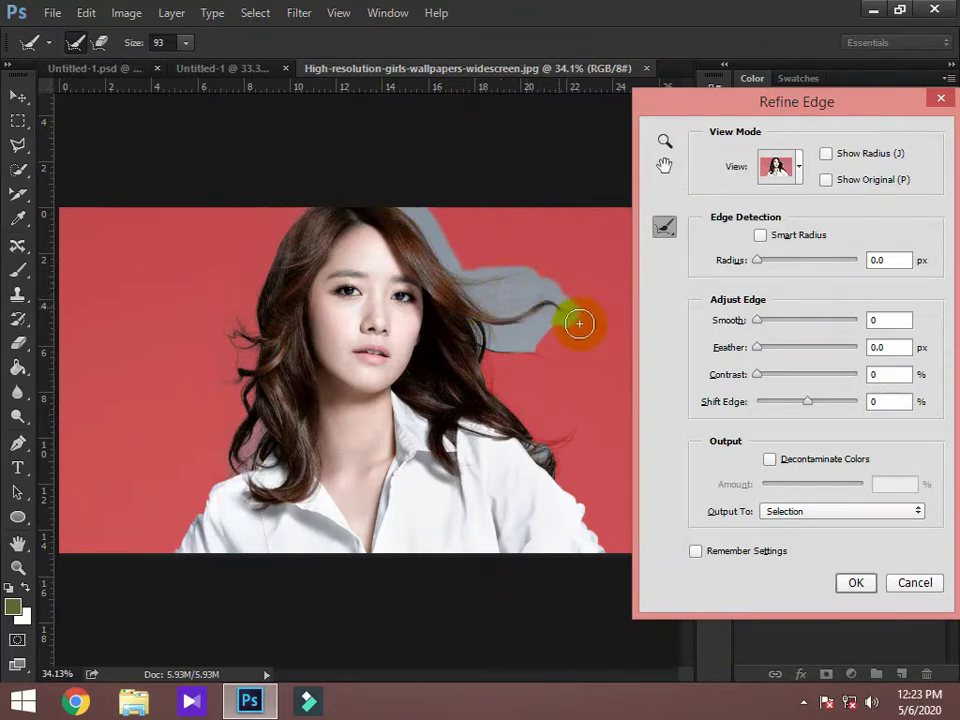
{"action": "mouse_move", "coordinate": [516, 407]}
{"action": "left_mouse_down"}
{"action": "mouse_move", "coordinate": [560, 470]}
{"action": "mouse_move", "coordinate": [579, 456]}
{"action": "left_mouse_up"}
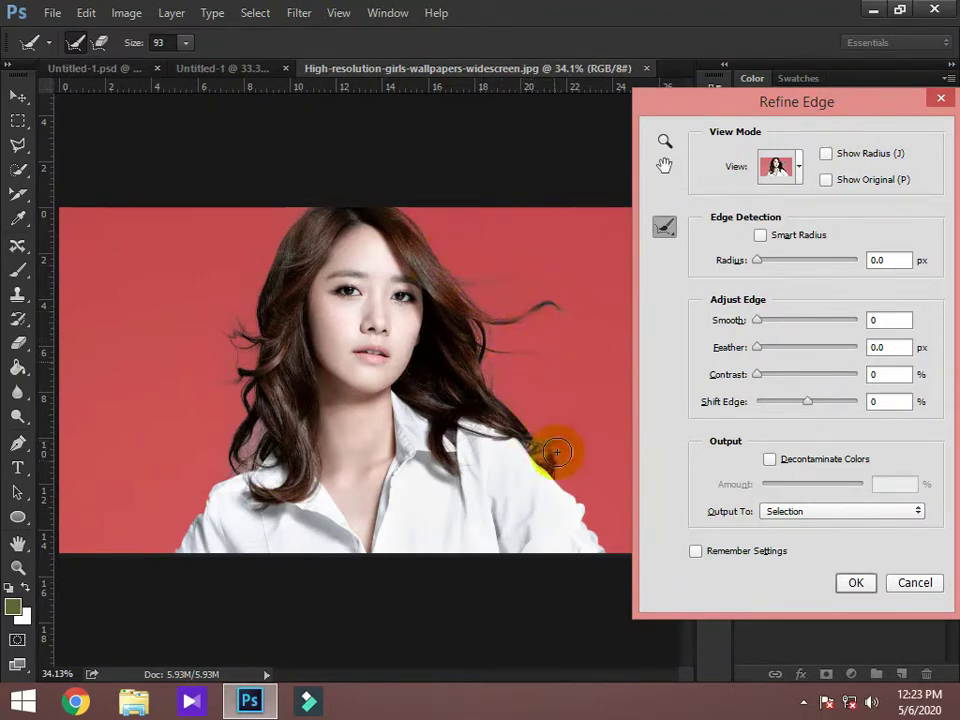
{"action": "left_click", "coordinate": [851, 584]}
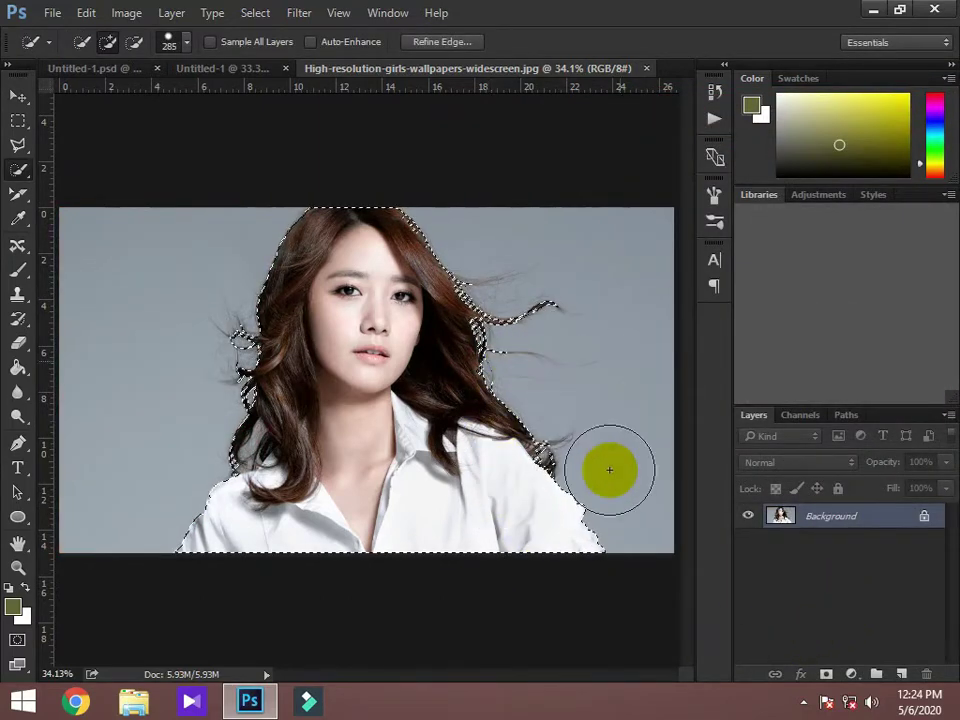
Copy the selected woman to Layer 1 and drag it from the wallpaper toward Untitled-1
{"action": "right_click", "coordinate": [362, 328]}
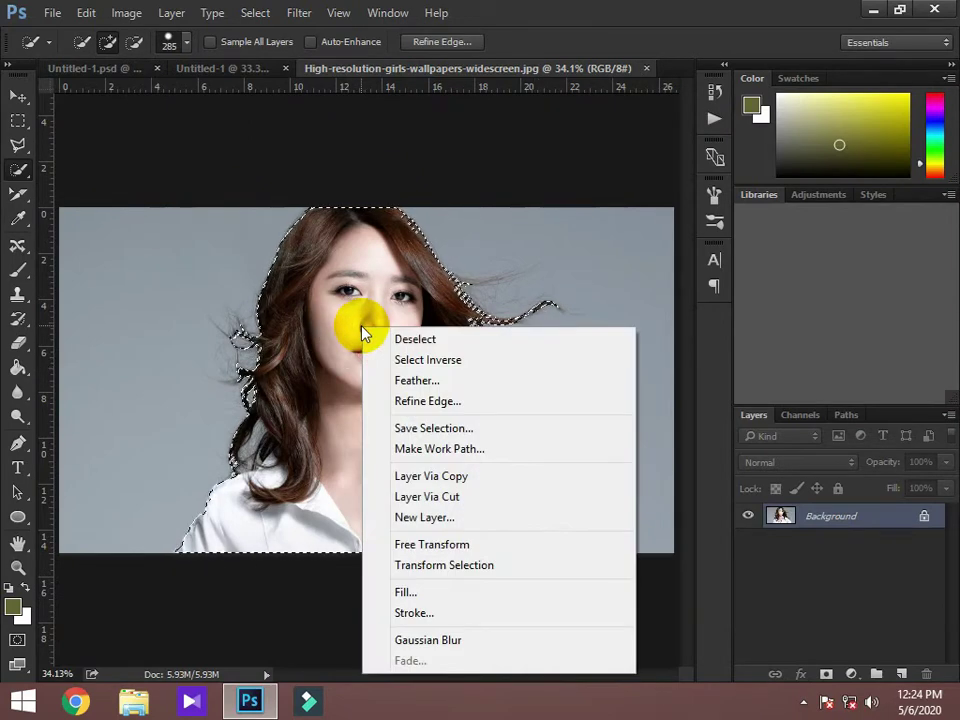
{"action": "left_click", "coordinate": [476, 478]}
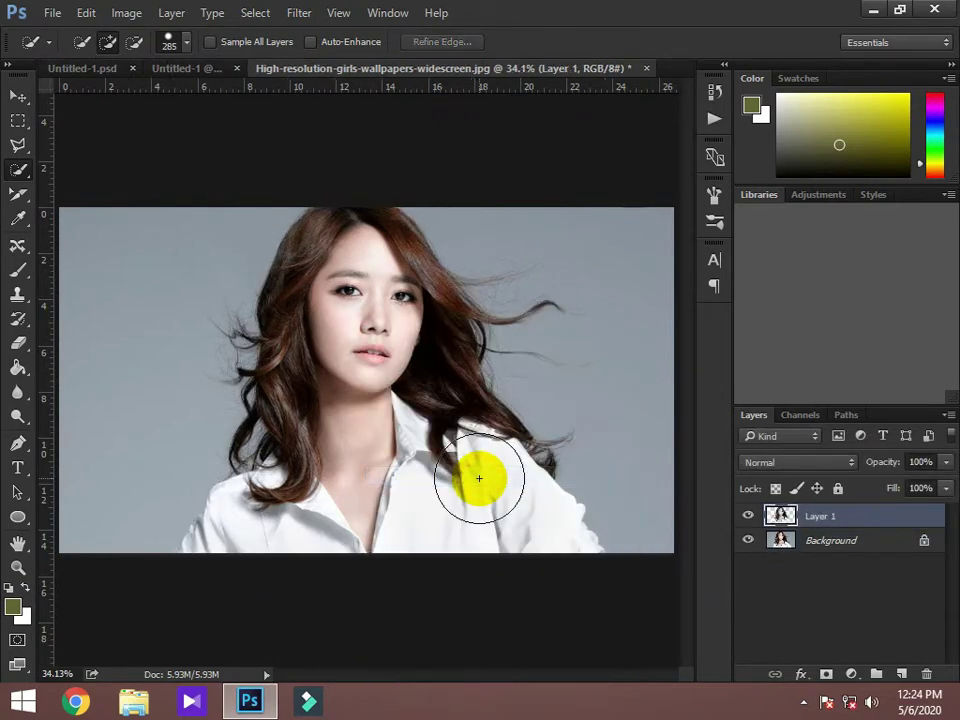
{"action": "left_click", "coordinate": [14, 97]}
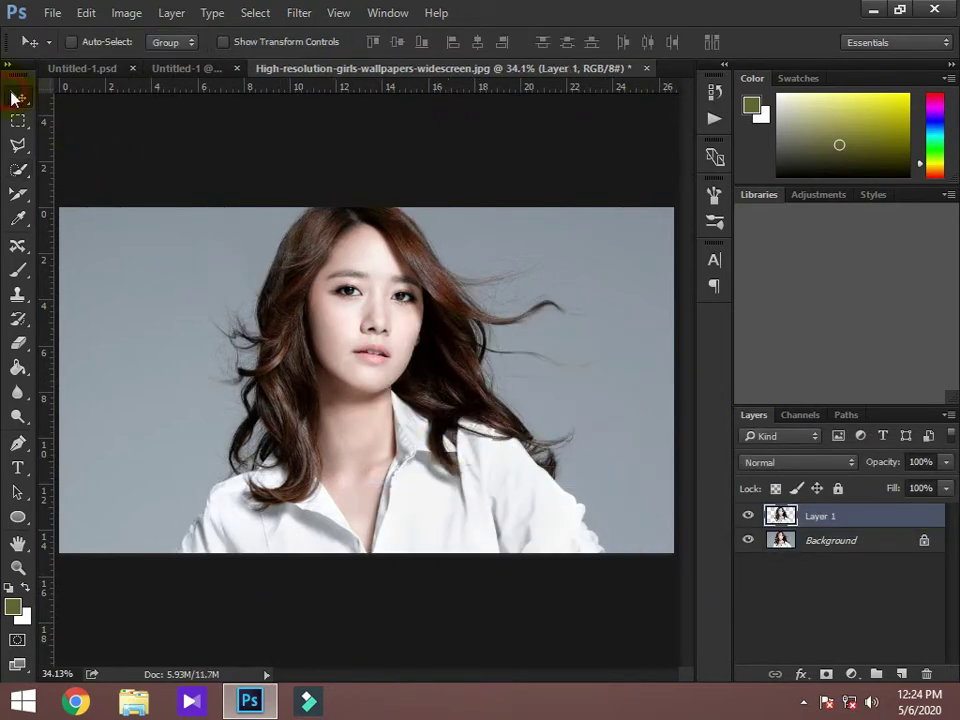
{"action": "mouse_move", "coordinate": [217, 55]}
{"action": "left_mouse_down"}
{"action": "mouse_move", "coordinate": [278, 265]}
{"action": "mouse_move", "coordinate": [455, 145]}
{"action": "left_mouse_up"}
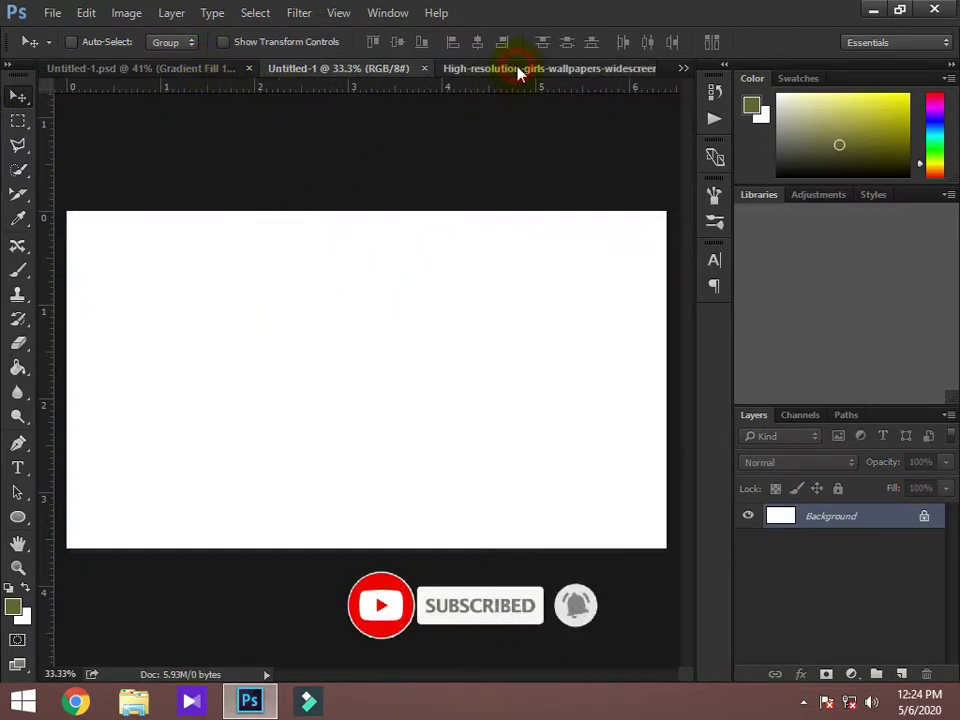
{"action": "left_click_drag", "start_coordinate": [518, 73], "coordinate": [514, 50]}
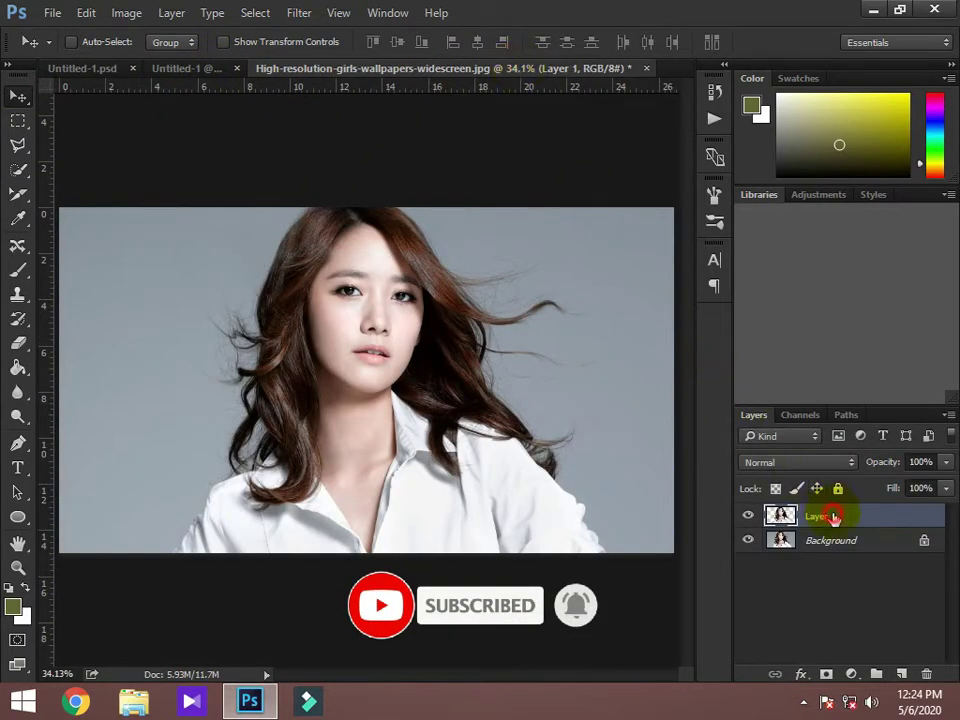
{"action": "mouse_move", "coordinate": [369, 429]}
{"action": "left_mouse_down"}
{"action": "mouse_move", "coordinate": [251, 227]}
{"action": "mouse_move", "coordinate": [185, 72]}
{"action": "left_mouse_up"}
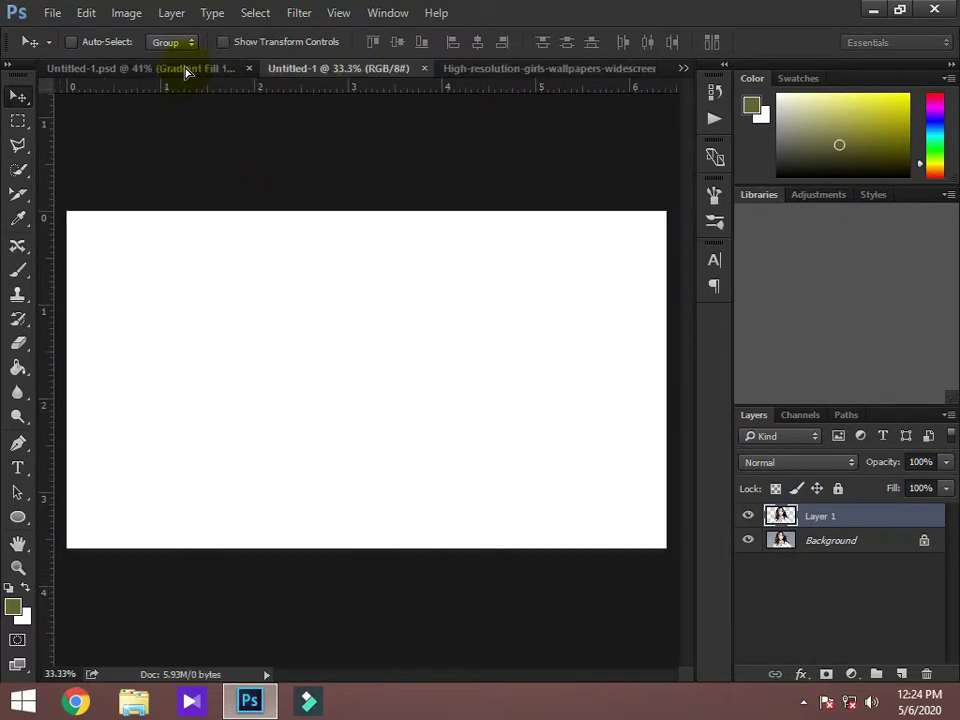
Drop the girl layer onto Untitled-1 and centre it on the canvas
{"action": "mouse_move", "coordinate": [185, 72]}
{"action": "left_mouse_down"}
{"action": "mouse_move", "coordinate": [340, 378]}
{"action": "mouse_move", "coordinate": [373, 409]}
{"action": "mouse_move", "coordinate": [357, 413]}
{"action": "mouse_move", "coordinate": [377, 417]}
{"action": "left_mouse_up"}
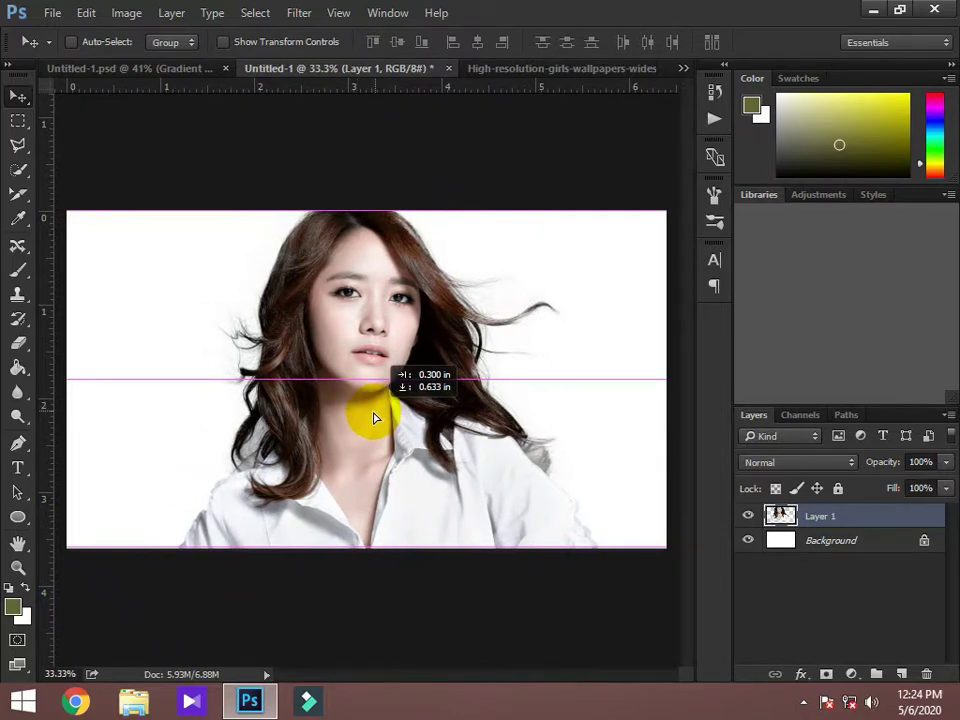
{"action": "left_click_drag", "start_coordinate": [375, 418], "coordinate": [371, 417]}
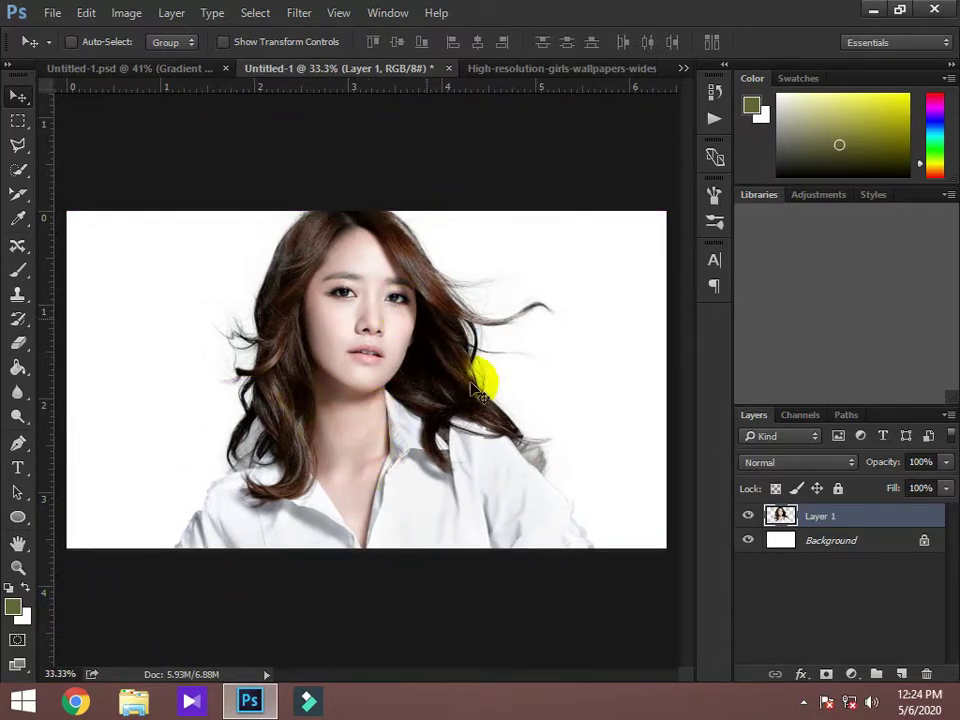
{"action": "key", "text": "ctrl+minus"}
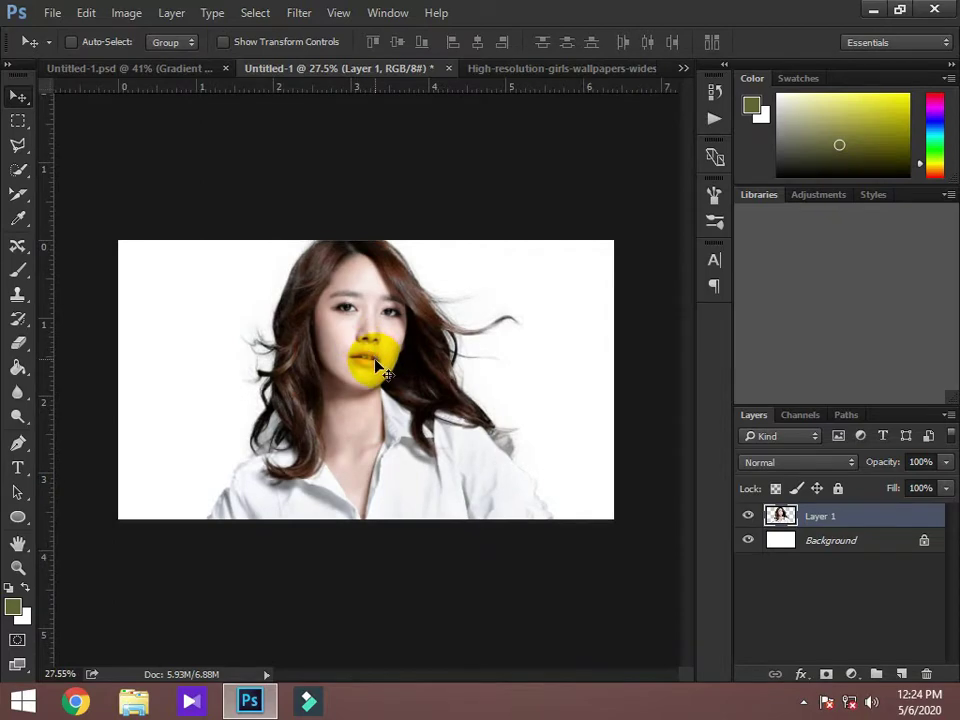
{"action": "left_click_drag", "start_coordinate": [378, 368], "coordinate": [394, 360]}
{"action": "key", "text": "ctrl+plus"}
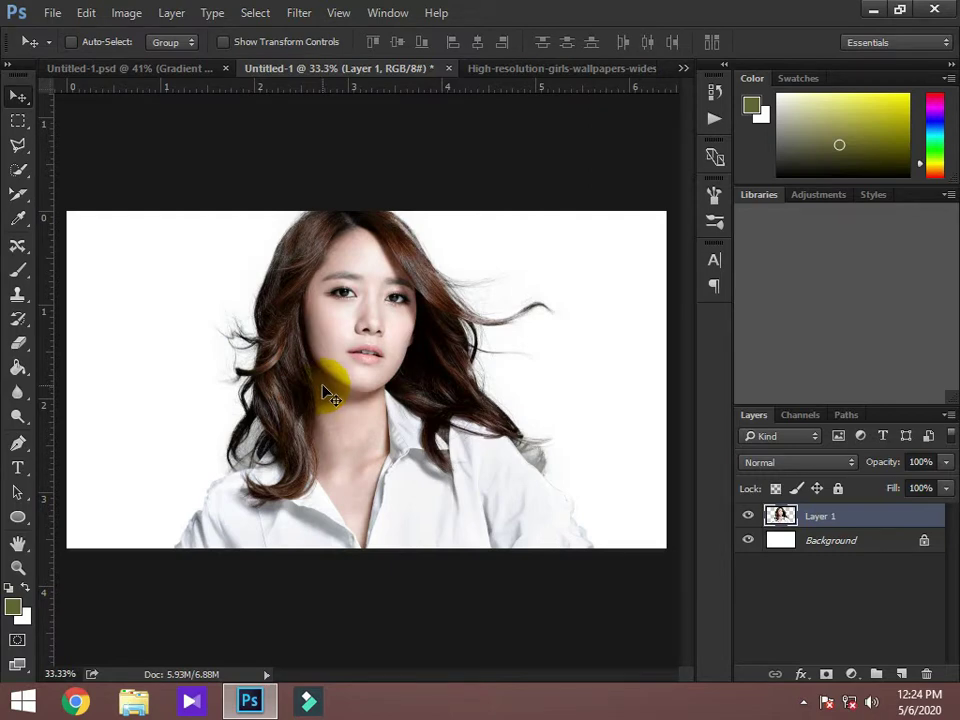
{"action": "key", "text": "ctrl+minus"}
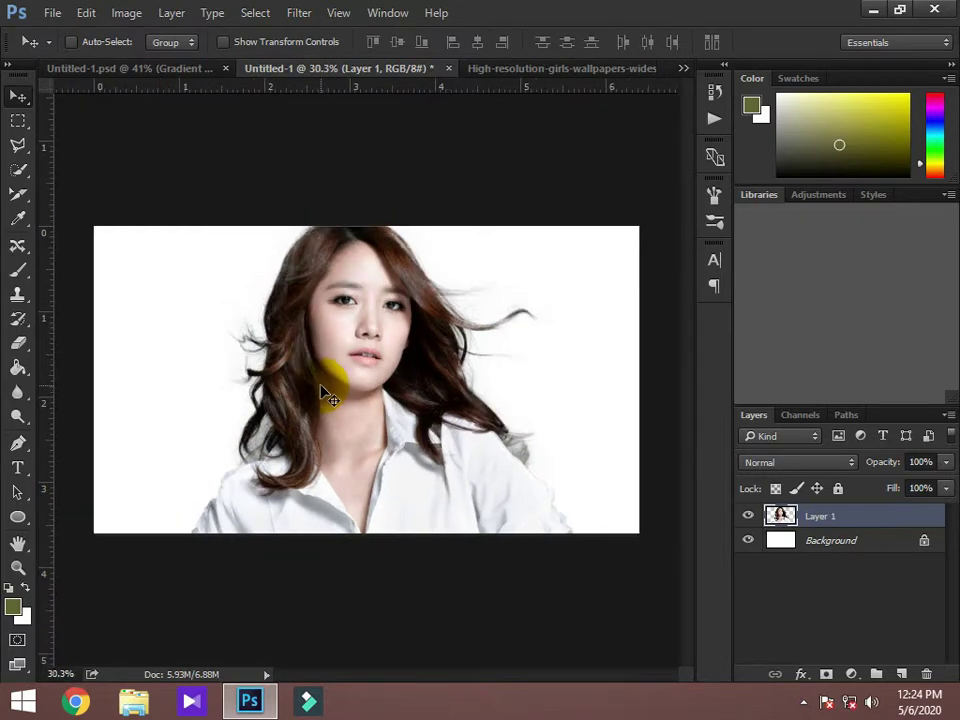
Close the girl wallpaper document without saving changes
{"action": "left_click", "coordinate": [588, 70]}
{"action": "left_click", "coordinate": [647, 69]}
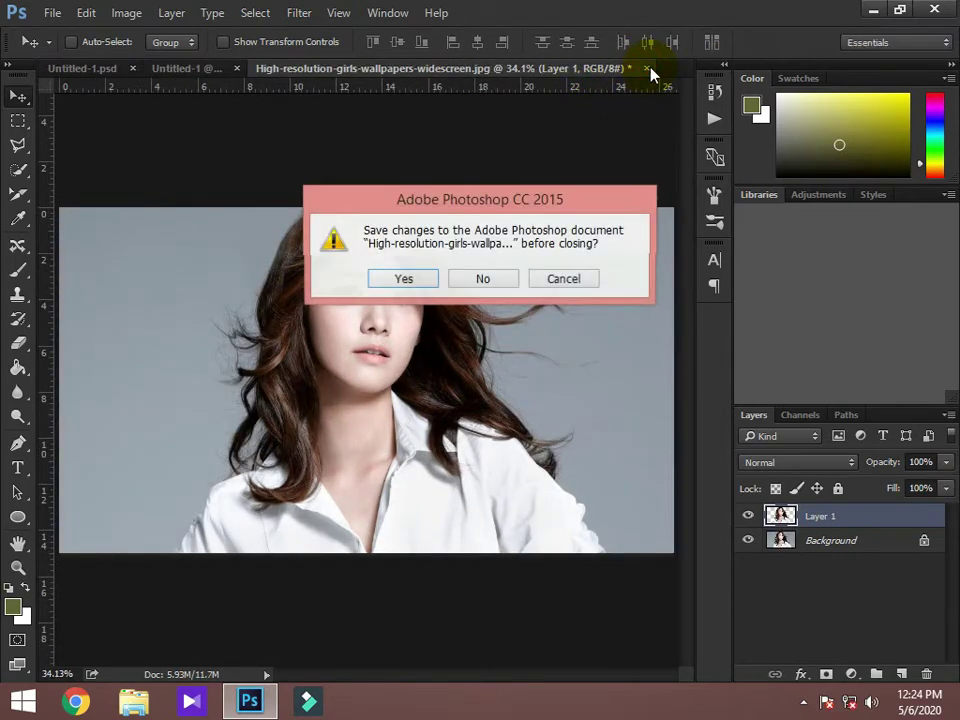
{"action": "left_click", "coordinate": [484, 279]}
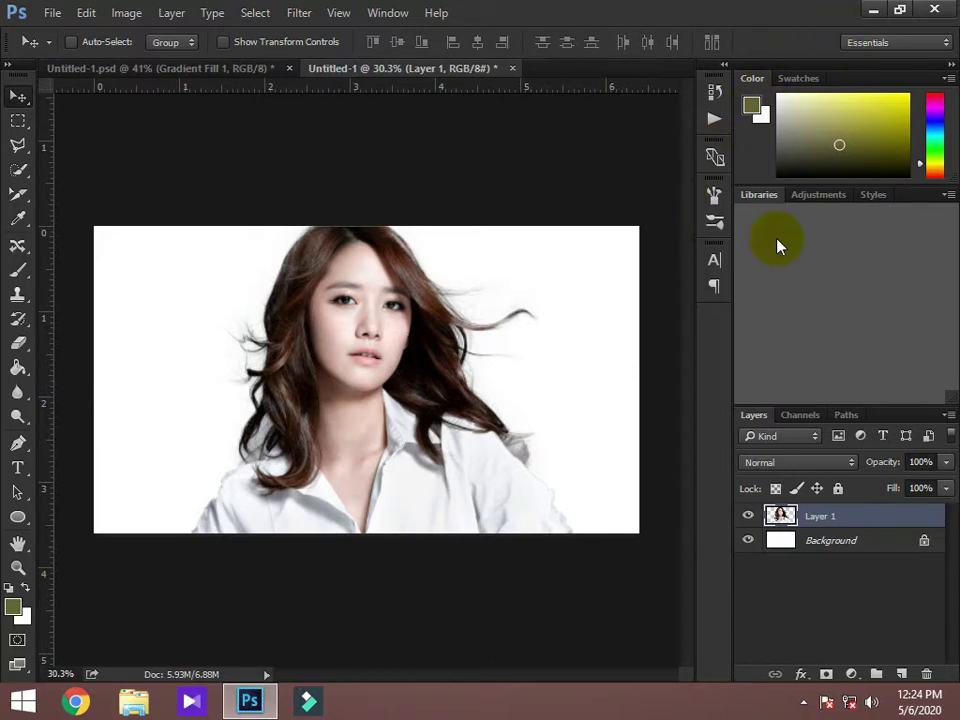
Preview city image 203085310 in Photo Viewer, then drag the file toward Photoshop
{"action": "left_click", "coordinate": [870, 12]}
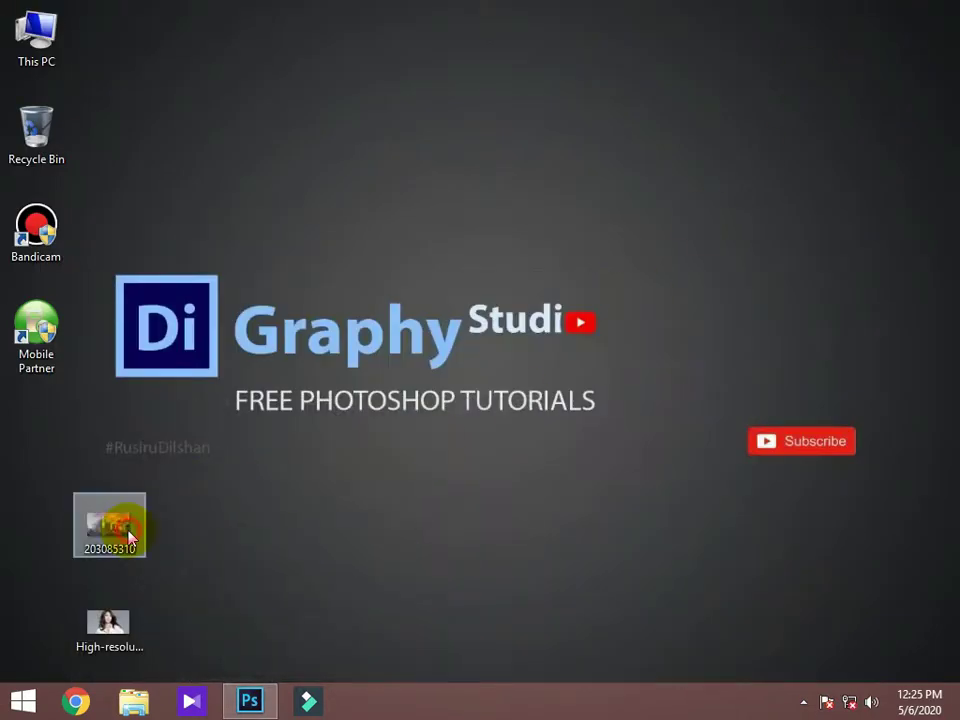
{"action": "double_click", "coordinate": [130, 537]}
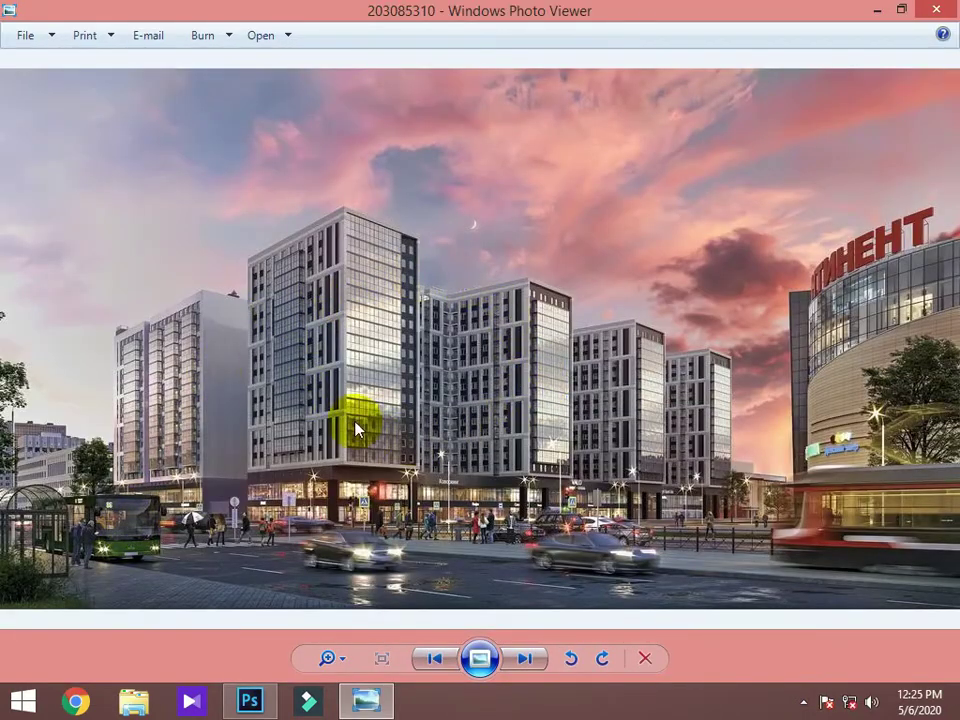
{"action": "left_click", "coordinate": [931, 9]}
{"action": "mouse_move", "coordinate": [80, 530]}
{"action": "left_mouse_down"}
{"action": "mouse_move", "coordinate": [251, 700]}
{"action": "mouse_move", "coordinate": [371, 405]}
{"action": "left_mouse_up"}
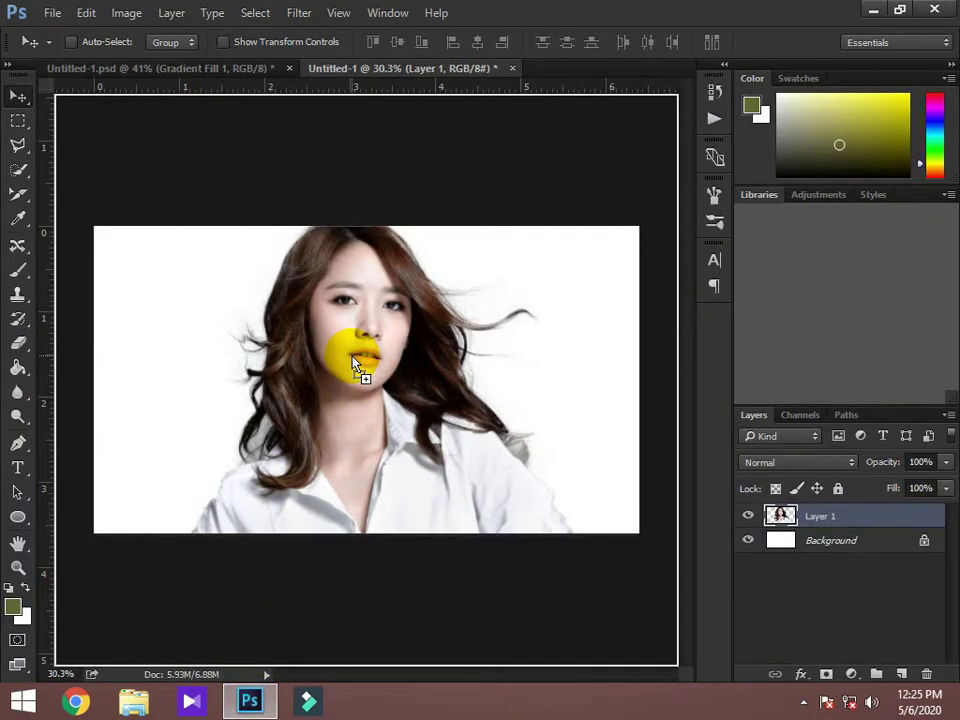
Drop 203085310 onto the Untitled-1 canvas and commit the placement
{"action": "left_click_drag", "start_coordinate": [349, 363], "coordinate": [360, 364]}
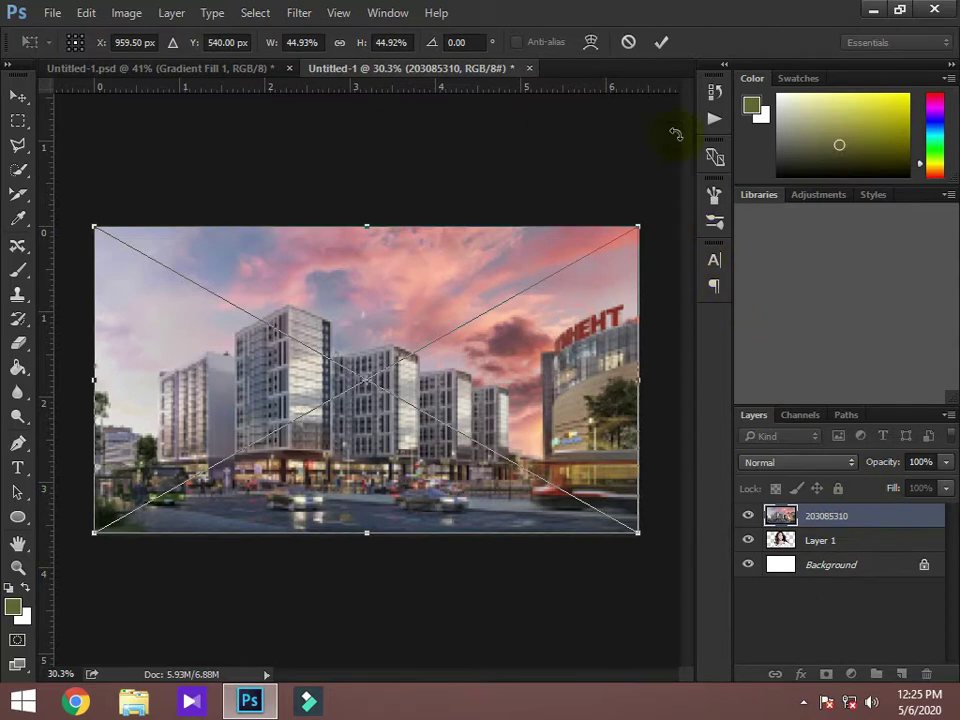
{"action": "left_click", "coordinate": [661, 41]}
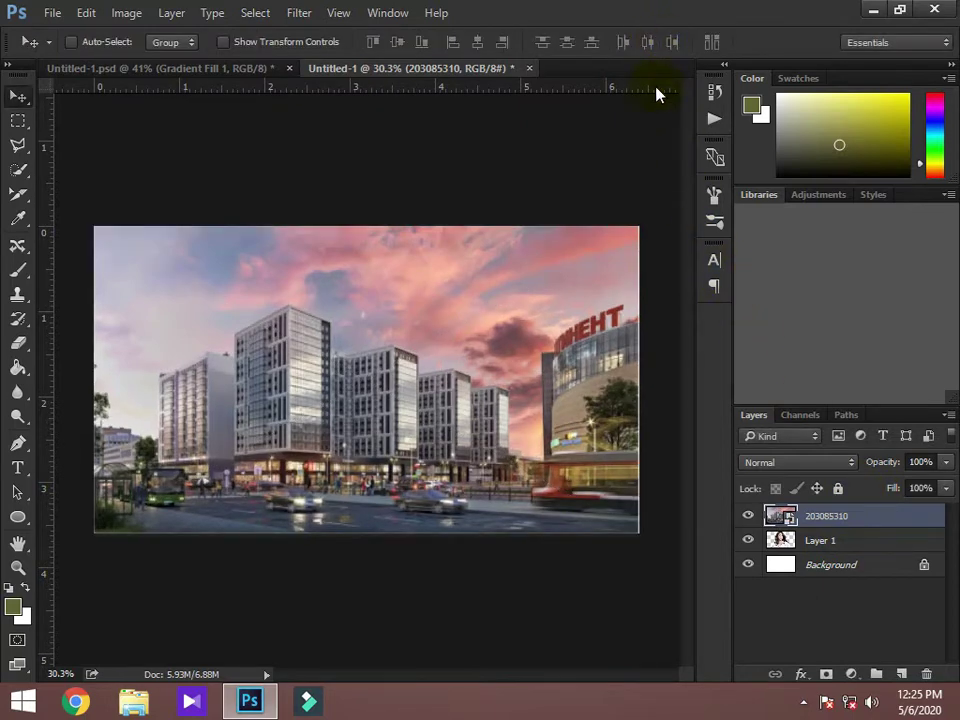
{"action": "right_click", "coordinate": [872, 524]}
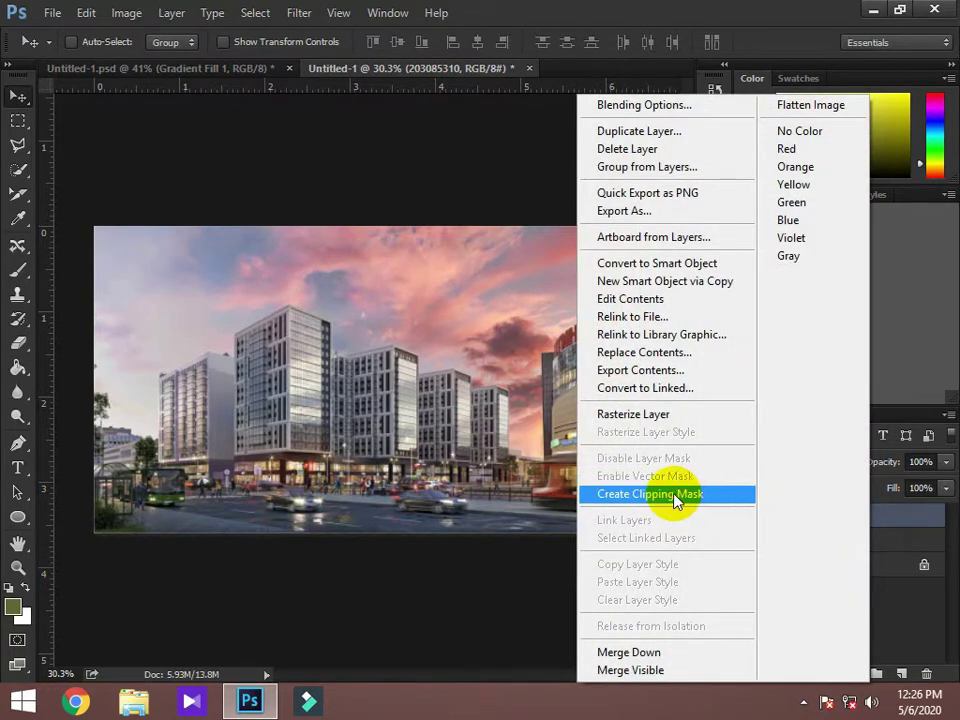
Create a clipping mask so the 203085310 layer clips to Layer 1
{"action": "left_click", "coordinate": [674, 496]}
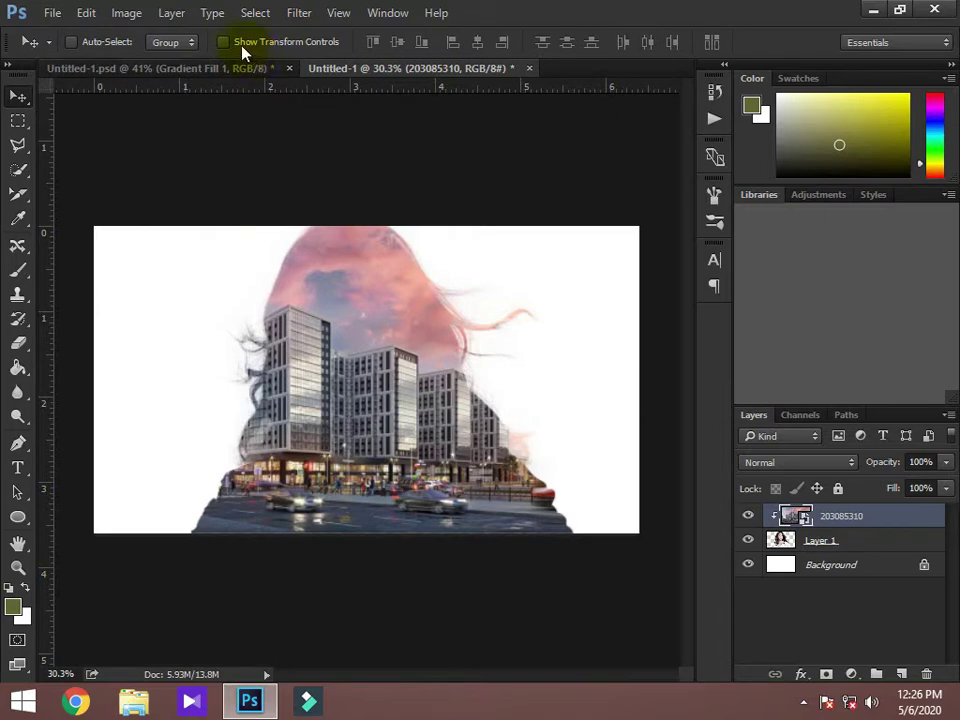
Scale the city photo to about 45.75%, recentre and commit it, then add a black layer mask
{"action": "key", "text": "ctrl"}
{"action": "key", "text": "ctrl+t"}
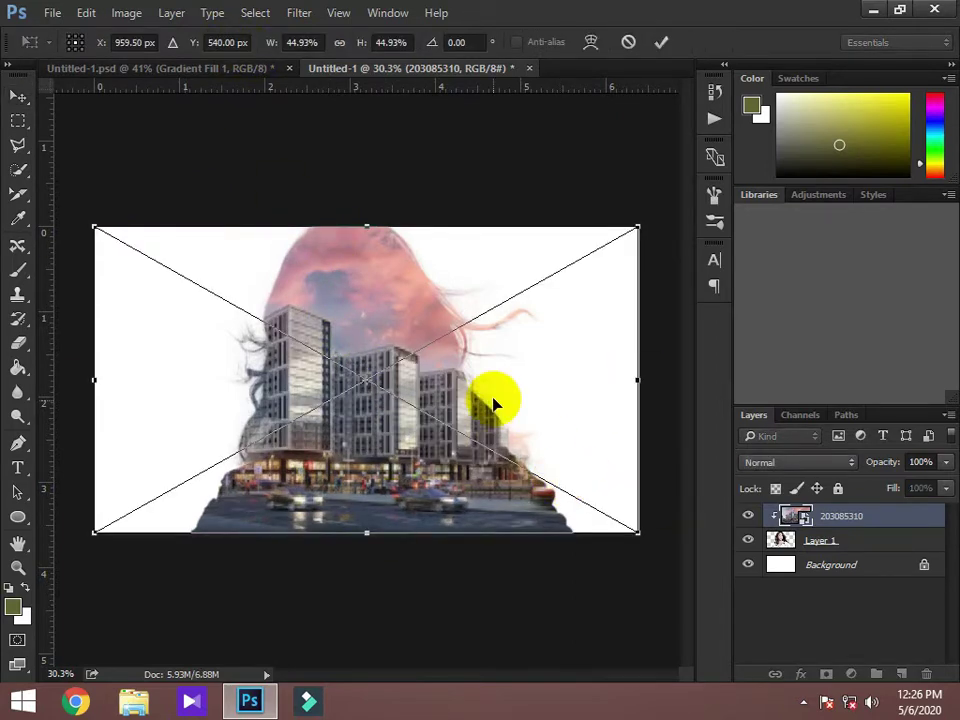
{"action": "left_click_drag", "start_coordinate": [634, 228], "coordinate": [677, 187]}
{"action": "left_click_drag", "start_coordinate": [677, 187], "coordinate": [648, 219]}
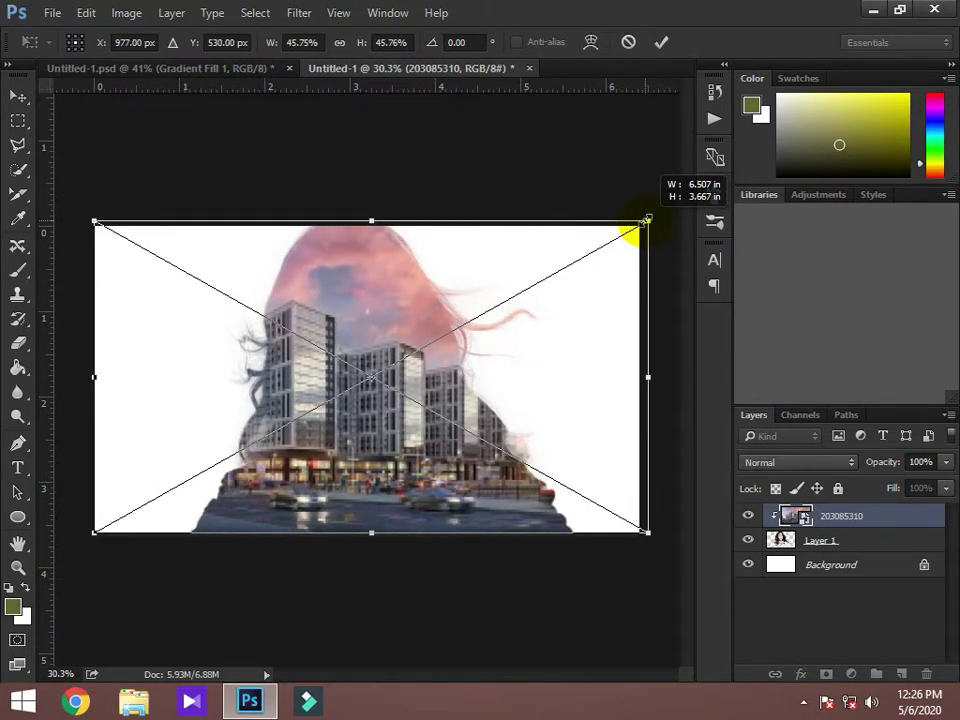
{"action": "left_click_drag", "start_coordinate": [541, 409], "coordinate": [601, 412]}
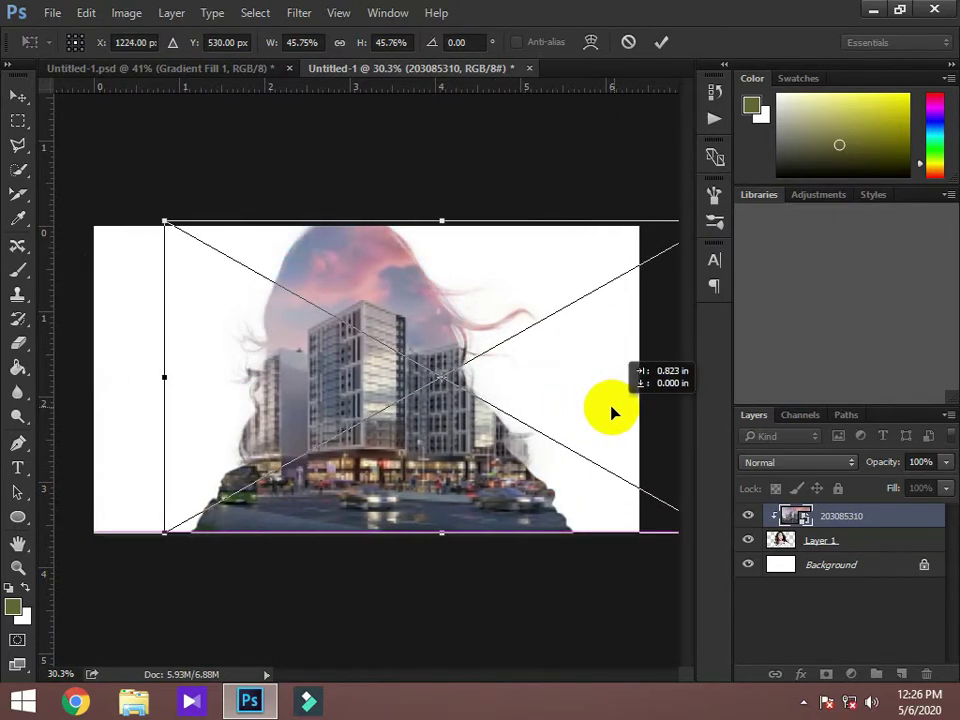
{"action": "left_click_drag", "start_coordinate": [601, 412], "coordinate": [540, 414]}
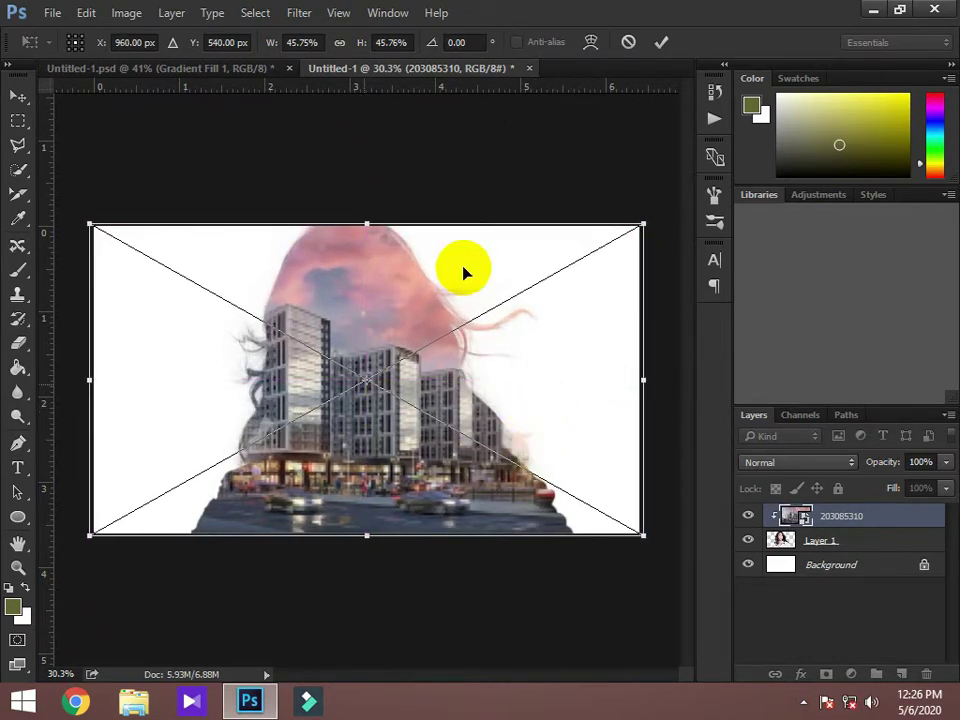
{"action": "left_click", "coordinate": [661, 42]}
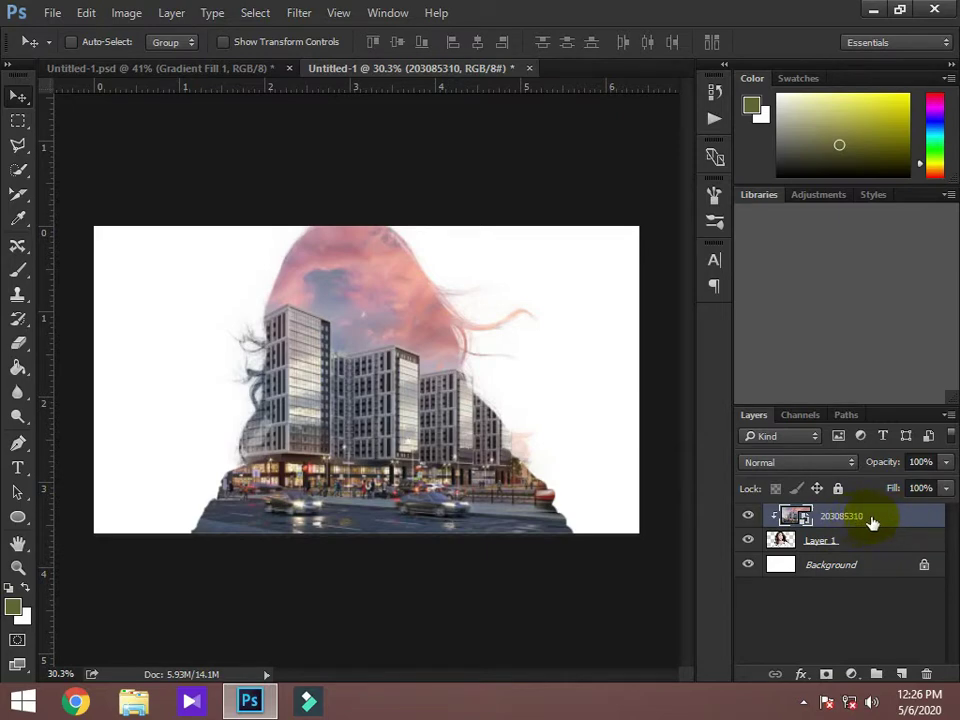
{"action": "left_click", "coordinate": [836, 678], "text": "alt"}
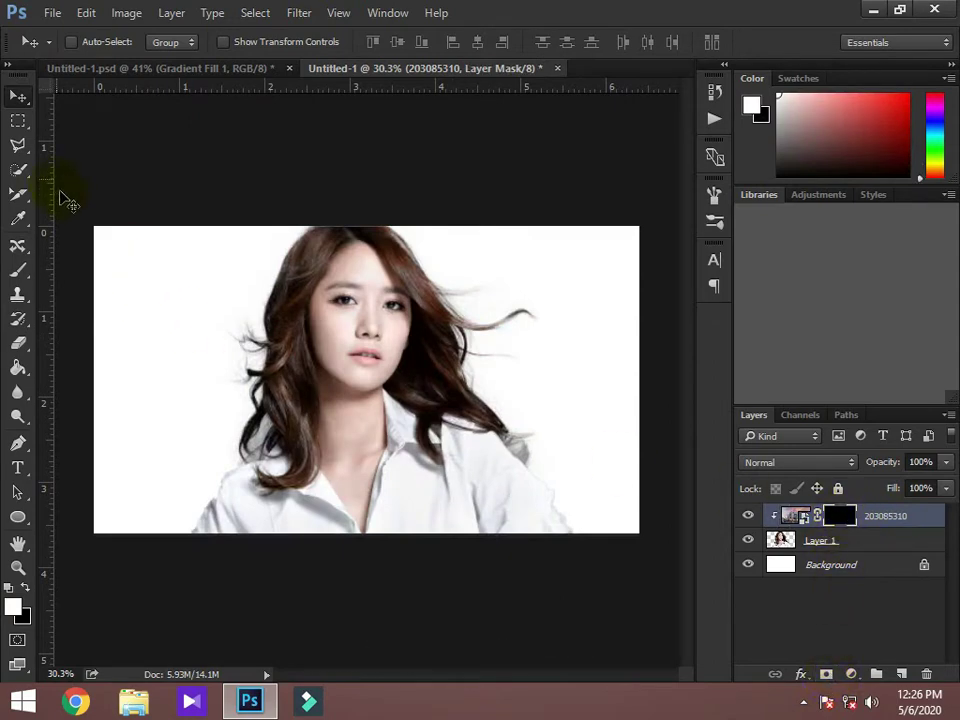
Switch to the soft Brush Tool and paint a first white stroke over the hair's left side
{"action": "left_click", "coordinate": [22, 273]}
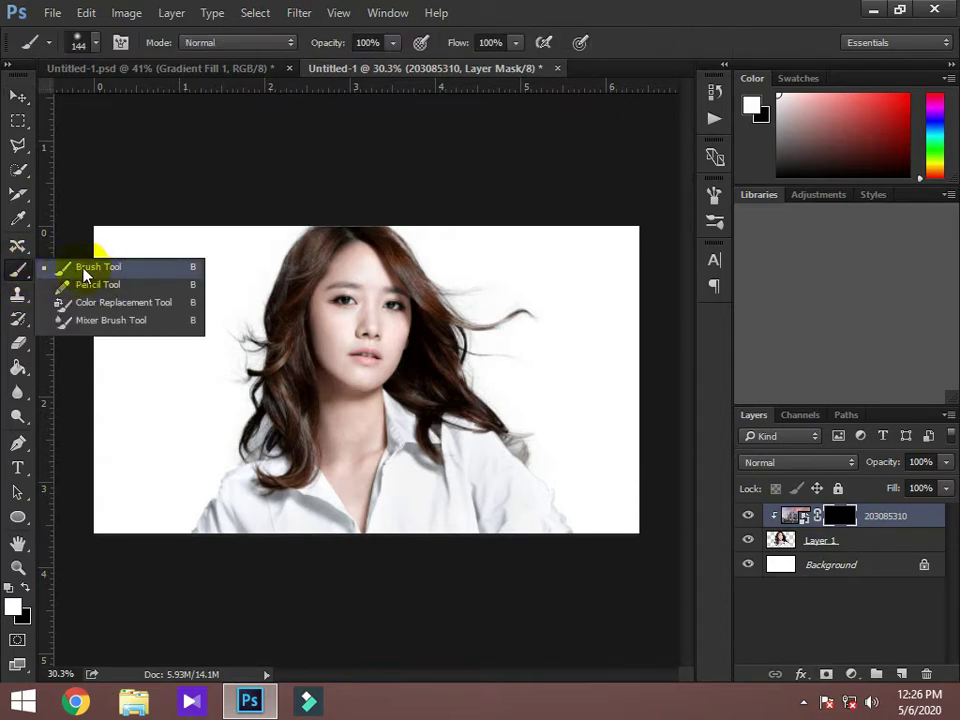
{"action": "left_click", "coordinate": [84, 272]}
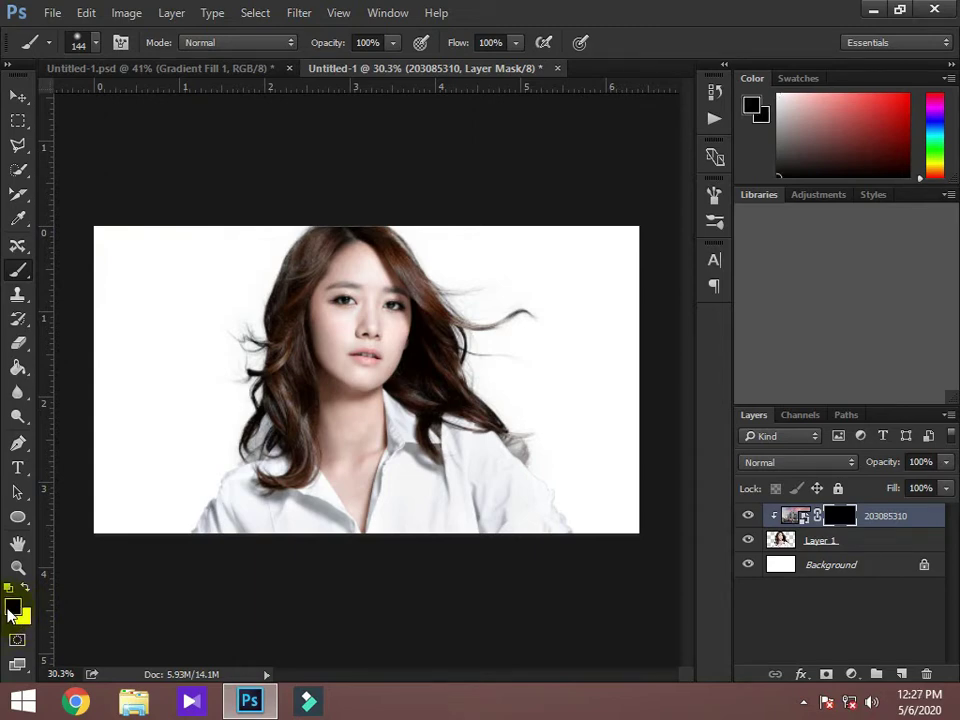
{"action": "left_click_drag", "start_coordinate": [206, 407], "coordinate": [299, 401]}
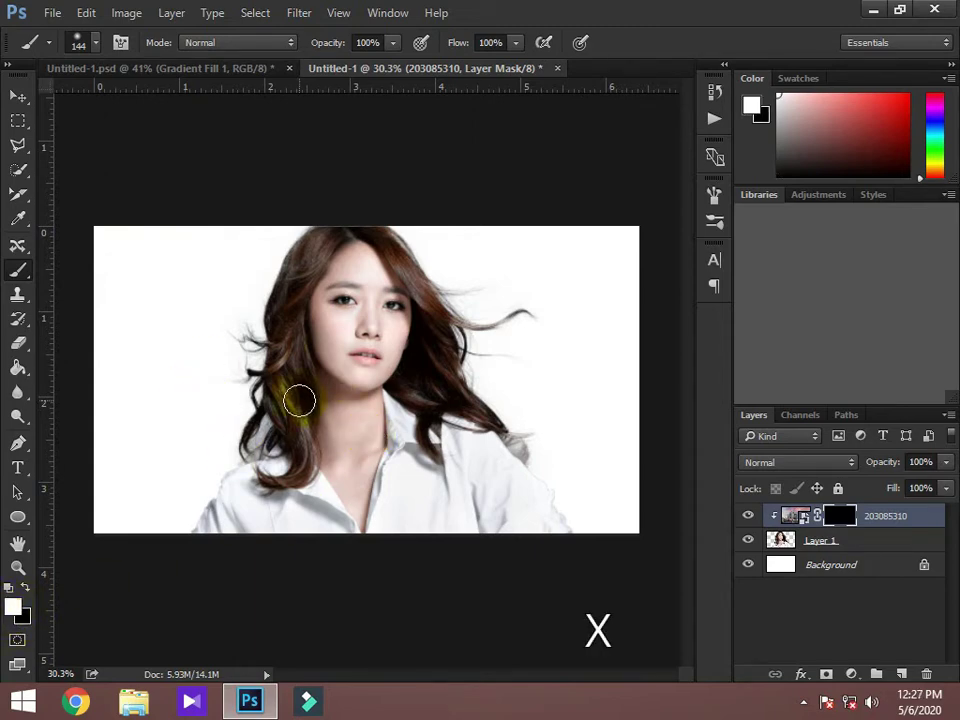
Reveal buildings from chin to cheek, then paint black to hide leftover buildings over the neck
{"action": "mouse_move", "coordinate": [372, 375]}
{"action": "left_mouse_down"}
{"action": "mouse_move", "coordinate": [399, 323]}
{"action": "mouse_move", "coordinate": [360, 360]}
{"action": "mouse_move", "coordinate": [375, 429]}
{"action": "mouse_move", "coordinate": [354, 392]}
{"action": "mouse_move", "coordinate": [383, 385]}
{"action": "mouse_move", "coordinate": [343, 300]}
{"action": "mouse_move", "coordinate": [343, 343]}
{"action": "mouse_move", "coordinate": [328, 332]}
{"action": "left_mouse_up"}
{"action": "key", "text": "x"}
{"action": "mouse_move", "coordinate": [342, 285]}
{"action": "left_mouse_down"}
{"action": "mouse_move", "coordinate": [394, 416]}
{"action": "mouse_move", "coordinate": [388, 446]}
{"action": "mouse_move", "coordinate": [393, 414]}
{"action": "mouse_move", "coordinate": [335, 435]}
{"action": "mouse_move", "coordinate": [369, 454]}
{"action": "mouse_move", "coordinate": [354, 268]}
{"action": "mouse_move", "coordinate": [383, 286]}
{"action": "mouse_move", "coordinate": [306, 506]}
{"action": "mouse_move", "coordinate": [529, 469]}
{"action": "mouse_move", "coordinate": [343, 300]}
{"action": "mouse_move", "coordinate": [389, 309]}
{"action": "mouse_move", "coordinate": [383, 389]}
{"action": "mouse_move", "coordinate": [381, 321]}
{"action": "left_mouse_up"}
{"action": "key", "text": "x"}
With a 350 px white brush, reveal the city over the head, chest and lower-left shirt
{"action": "scroll", "coordinate": [390, 315], "scroll_direction": "up", "scroll_amount": 1}
{"action": "scroll", "coordinate": [398, 313], "scroll_direction": "up", "scroll_amount": 2}
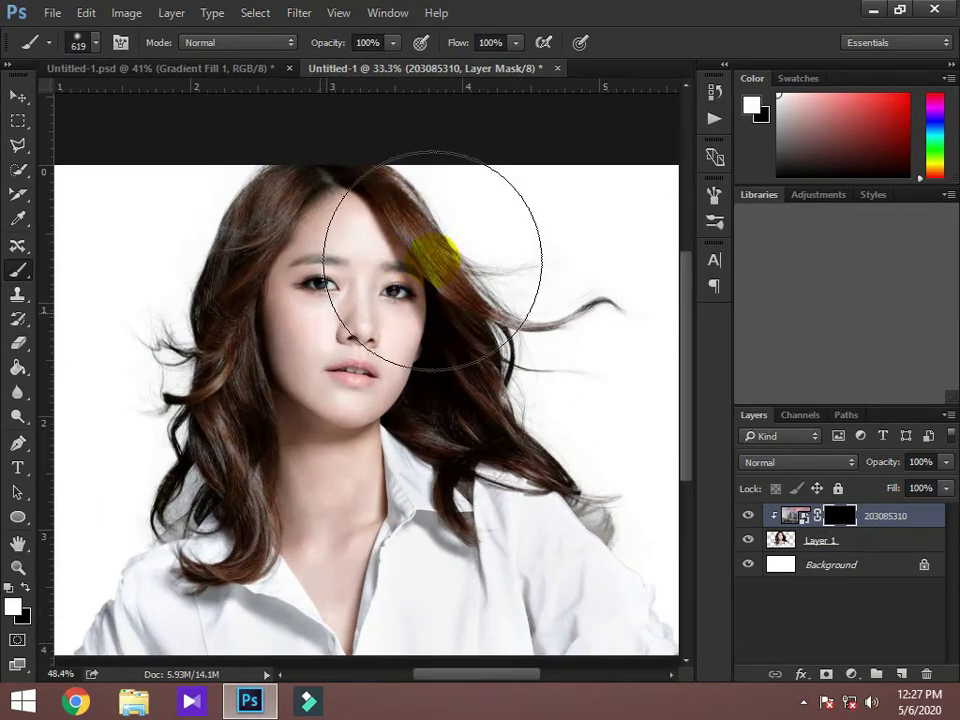
{"action": "mouse_move", "coordinate": [420, 288]}
{"action": "left_mouse_down"}
{"action": "mouse_move", "coordinate": [337, 280]}
{"action": "mouse_move", "coordinate": [385, 267]}
{"action": "left_mouse_up"}
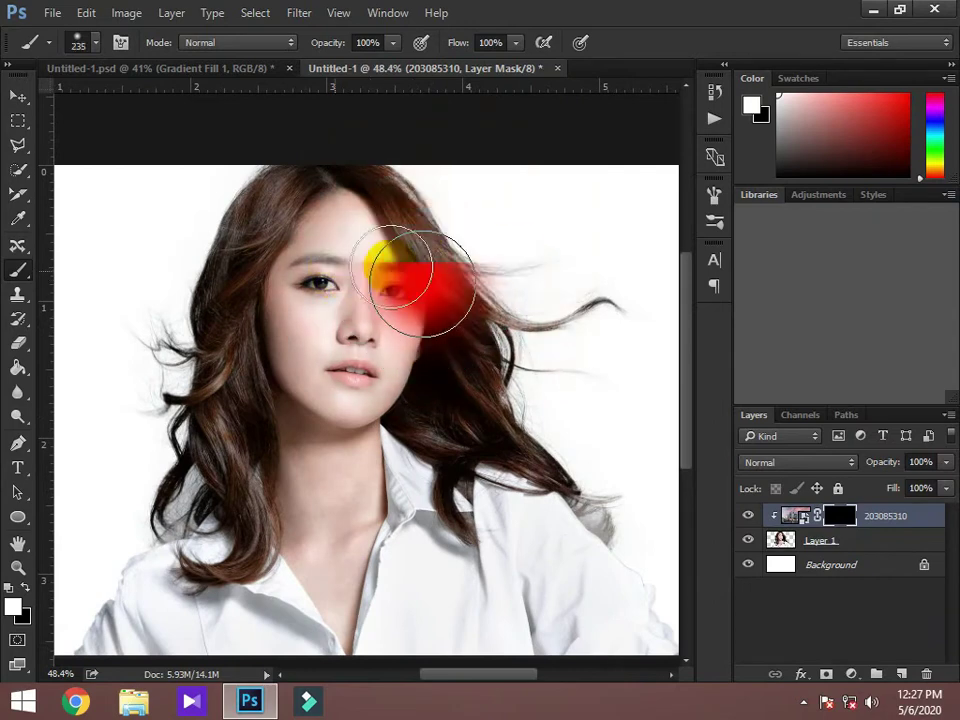
{"action": "left_click_drag", "start_coordinate": [396, 165], "coordinate": [428, 182]}
{"action": "mouse_move", "coordinate": [369, 150]}
{"action": "left_mouse_down"}
{"action": "mouse_move", "coordinate": [385, 184]}
{"action": "mouse_move", "coordinate": [430, 207]}
{"action": "mouse_move", "coordinate": [480, 272]}
{"action": "mouse_move", "coordinate": [583, 317]}
{"action": "mouse_move", "coordinate": [463, 326]}
{"action": "mouse_move", "coordinate": [429, 399]}
{"action": "mouse_move", "coordinate": [522, 445]}
{"action": "mouse_move", "coordinate": [439, 489]}
{"action": "mouse_move", "coordinate": [649, 484]}
{"action": "mouse_move", "coordinate": [508, 439]}
{"action": "mouse_move", "coordinate": [425, 600]}
{"action": "mouse_move", "coordinate": [583, 579]}
{"action": "mouse_move", "coordinate": [611, 606]}
{"action": "left_mouse_up"}
{"action": "left_click_drag", "start_coordinate": [690, 429], "coordinate": [703, 487]}
{"action": "mouse_move", "coordinate": [471, 514]}
{"action": "left_mouse_down"}
{"action": "mouse_move", "coordinate": [418, 504]}
{"action": "mouse_move", "coordinate": [401, 529]}
{"action": "mouse_move", "coordinate": [430, 455]}
{"action": "left_mouse_up"}
{"action": "mouse_move", "coordinate": [294, 519]}
{"action": "left_mouse_down"}
{"action": "mouse_move", "coordinate": [296, 531]}
{"action": "mouse_move", "coordinate": [240, 467]}
{"action": "mouse_move", "coordinate": [154, 489]}
{"action": "mouse_move", "coordinate": [192, 438]}
{"action": "mouse_move", "coordinate": [246, 442]}
{"action": "mouse_move", "coordinate": [225, 332]}
{"action": "mouse_move", "coordinate": [214, 343]}
{"action": "mouse_move", "coordinate": [221, 257]}
{"action": "mouse_move", "coordinate": [157, 190]}
{"action": "mouse_move", "coordinate": [107, 332]}
{"action": "mouse_move", "coordinate": [214, 268]}
{"action": "mouse_move", "coordinate": [229, 309]}
{"action": "mouse_move", "coordinate": [203, 182]}
{"action": "mouse_move", "coordinate": [225, 236]}
{"action": "left_mouse_up"}
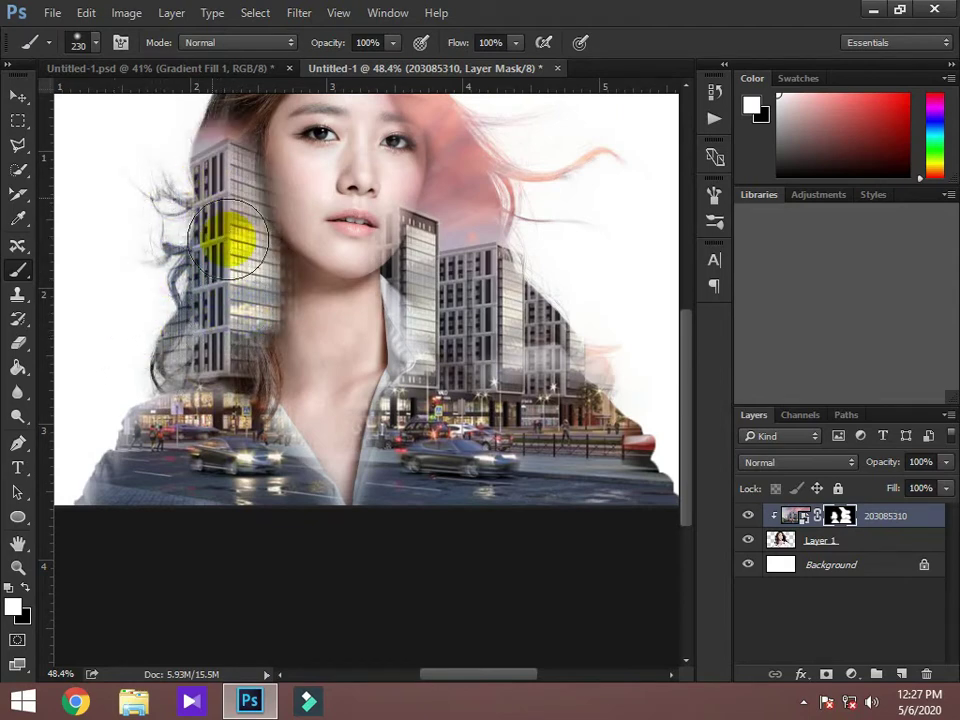
{"action": "mouse_move", "coordinate": [681, 364]}
{"action": "left_mouse_down"}
{"action": "mouse_move", "coordinate": [698, 330]}
{"action": "mouse_move", "coordinate": [698, 298]}
{"action": "left_mouse_up"}
With a larger brush, reveal more street along the lower left and toward the lower right
{"action": "right_click", "coordinate": [175, 240], "text": "alt"}
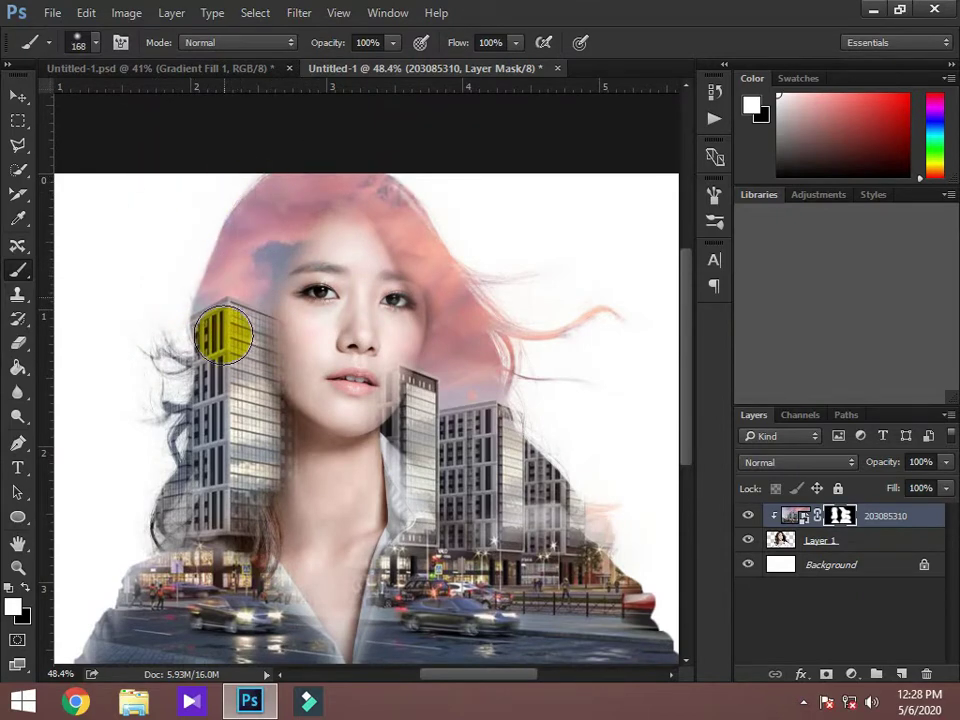
{"action": "scroll", "coordinate": [285, 365], "scroll_direction": "down", "scroll_amount": 2}
{"action": "right_click", "coordinate": [335, 328], "text": "alt"}
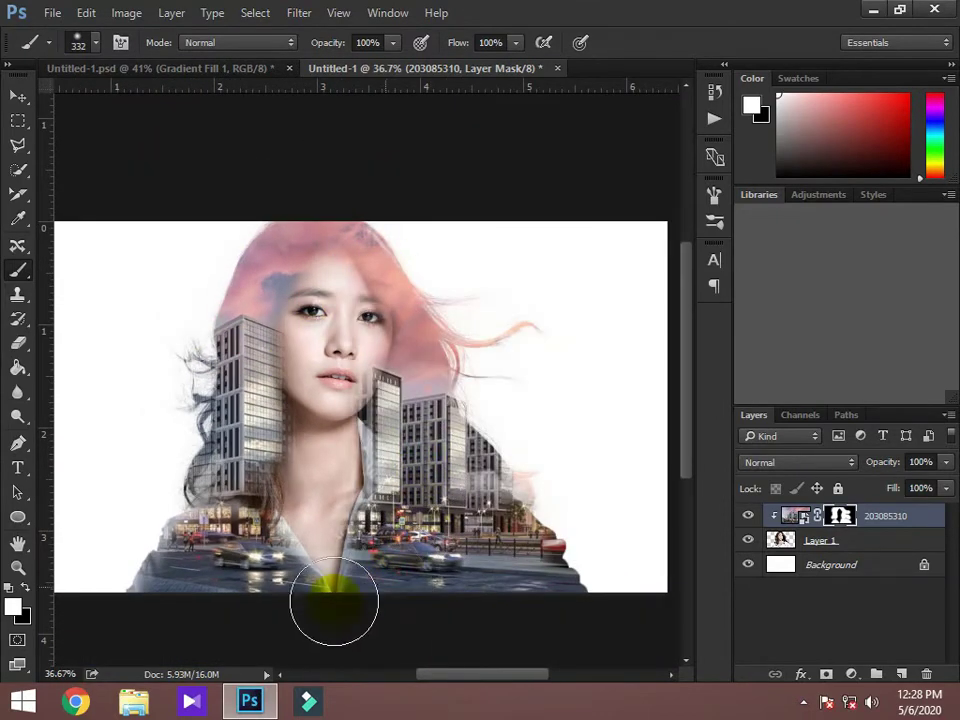
{"action": "mouse_move", "coordinate": [268, 621]}
{"action": "left_mouse_down"}
{"action": "mouse_move", "coordinate": [135, 575]}
{"action": "mouse_move", "coordinate": [214, 375]}
{"action": "left_mouse_up"}
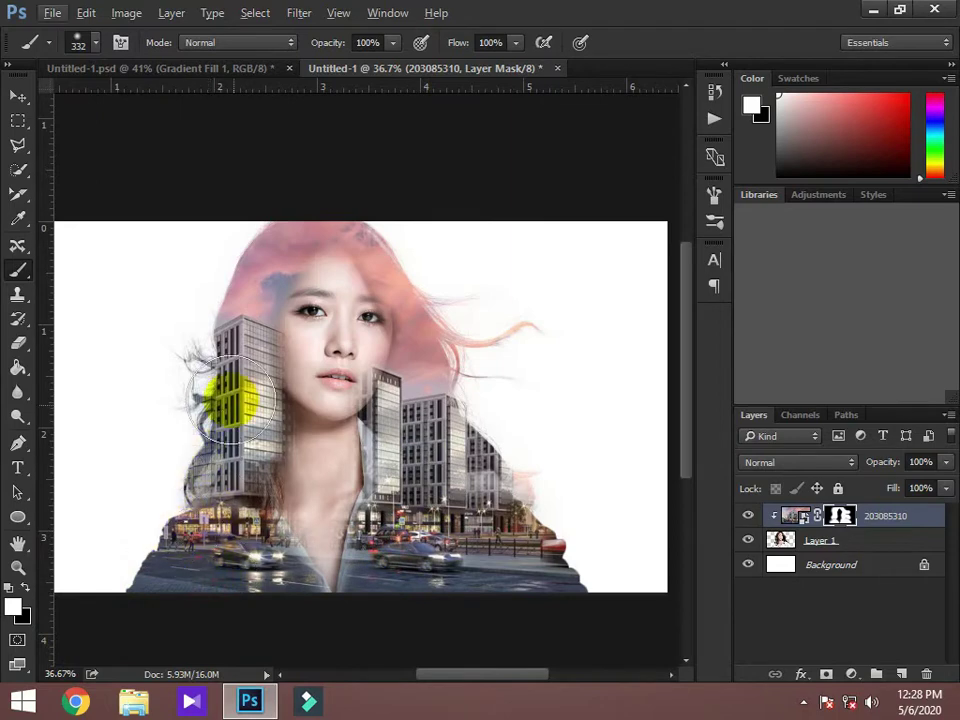
{"action": "left_click_drag", "start_coordinate": [452, 339], "coordinate": [573, 561]}
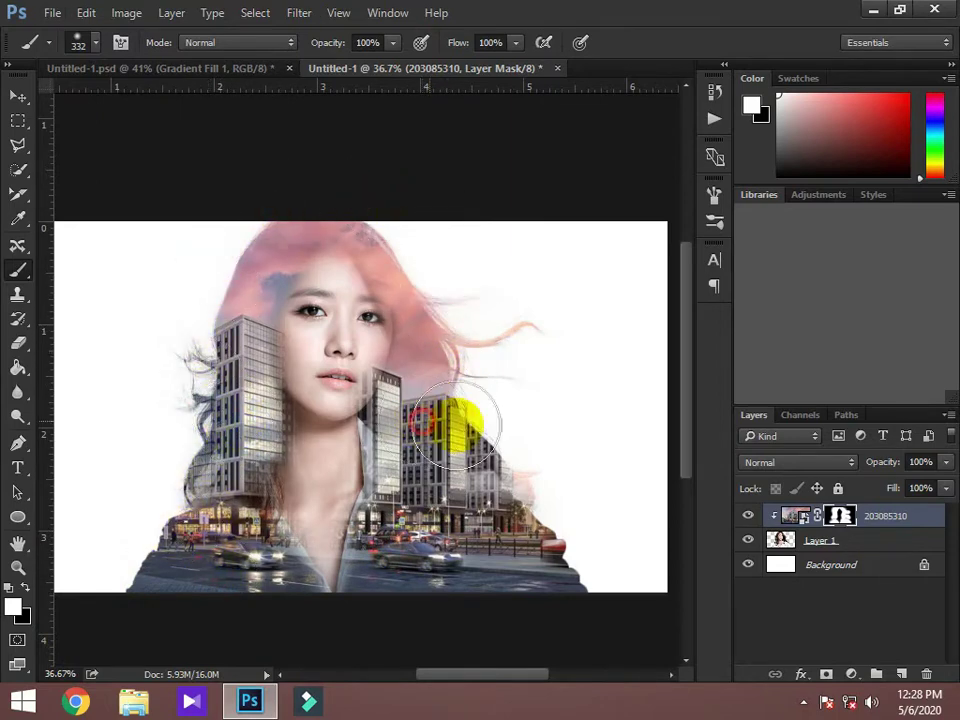
With a smaller black brush, hide the city over the hair on the right and left
{"action": "key", "text": "bracketleft"}
{"action": "key", "text": "bracketleft"}
{"action": "key", "text": "bracketleft"}
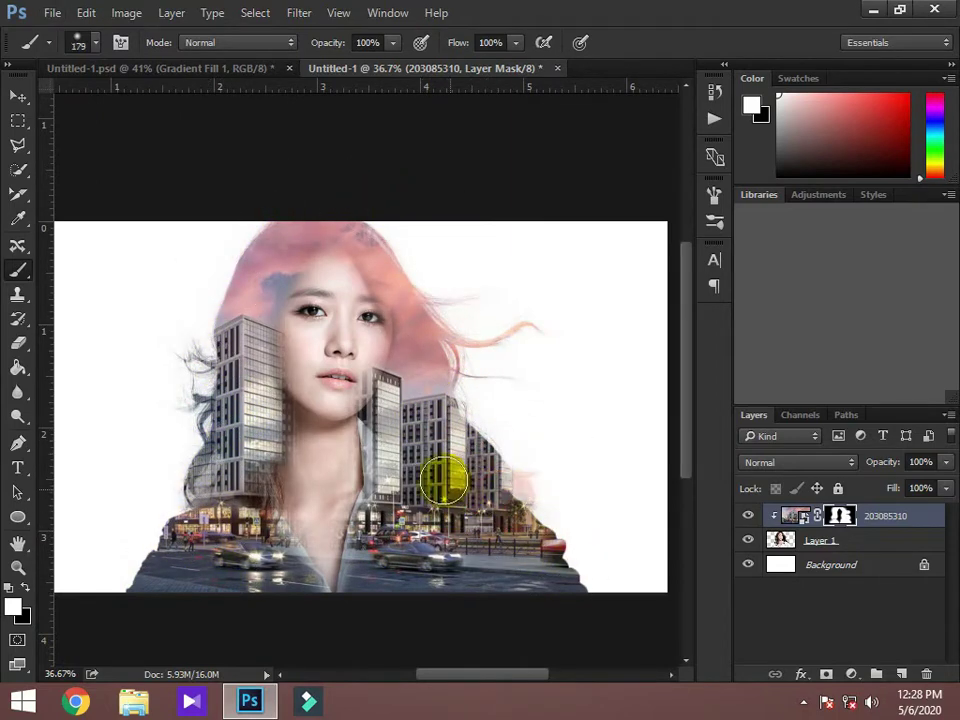
{"action": "key", "text": "x"}
{"action": "left_click_drag", "start_coordinate": [484, 481], "coordinate": [600, 564]}
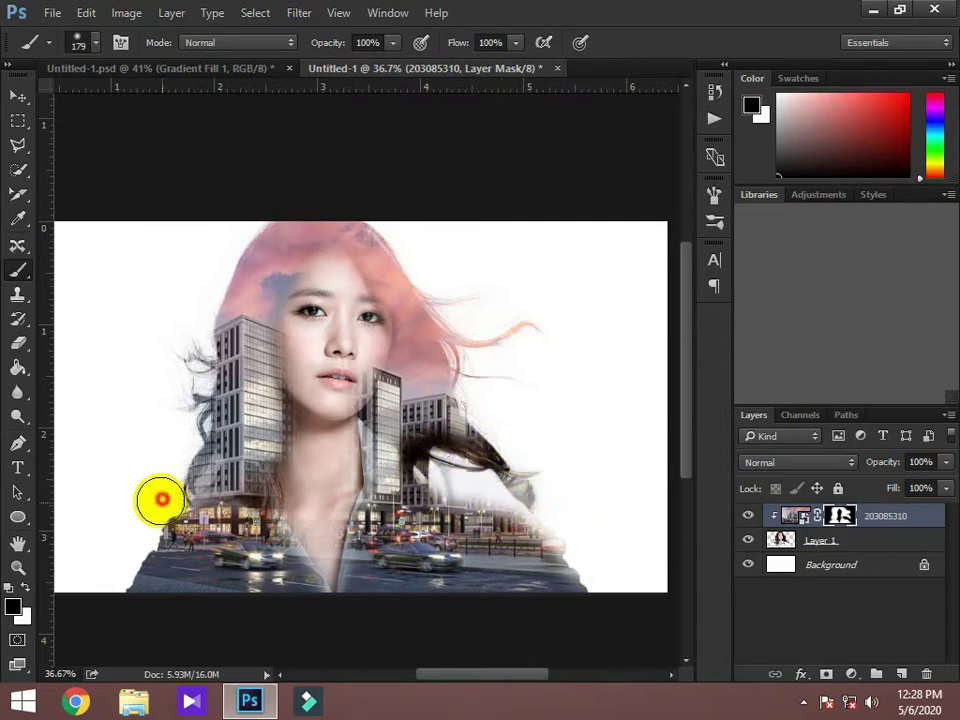
{"action": "left_click_drag", "start_coordinate": [161, 499], "coordinate": [226, 482]}
Soften the mask around the right buildings and blend them into the silhouette's edge, ending at 141 px
{"action": "right_click", "coordinate": [182, 429], "text": "alt"}
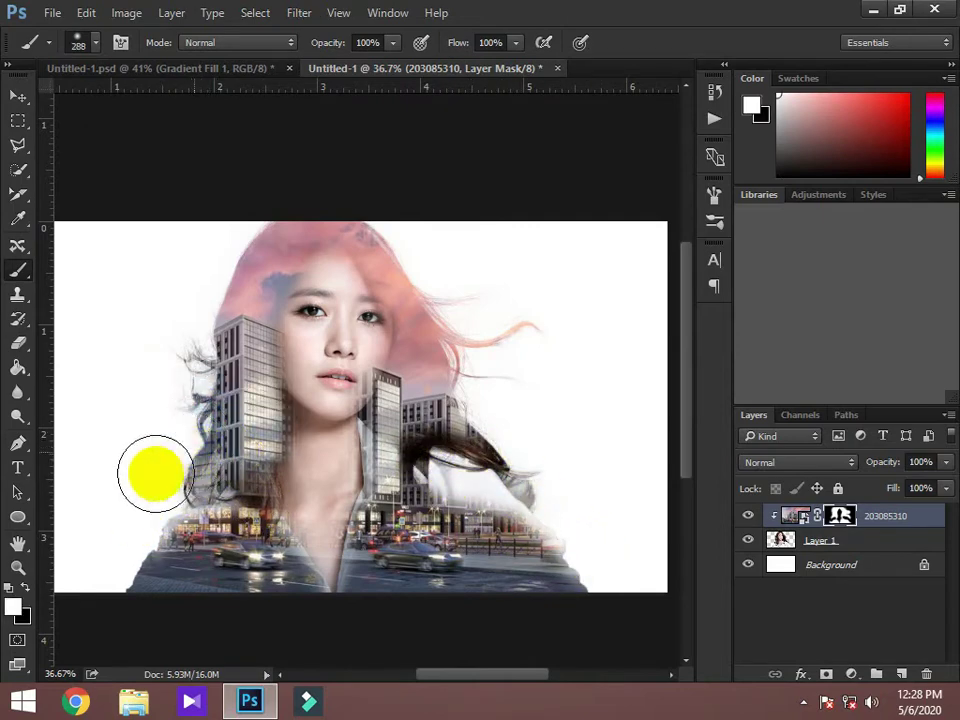
{"action": "right_click", "coordinate": [476, 514], "text": "alt"}
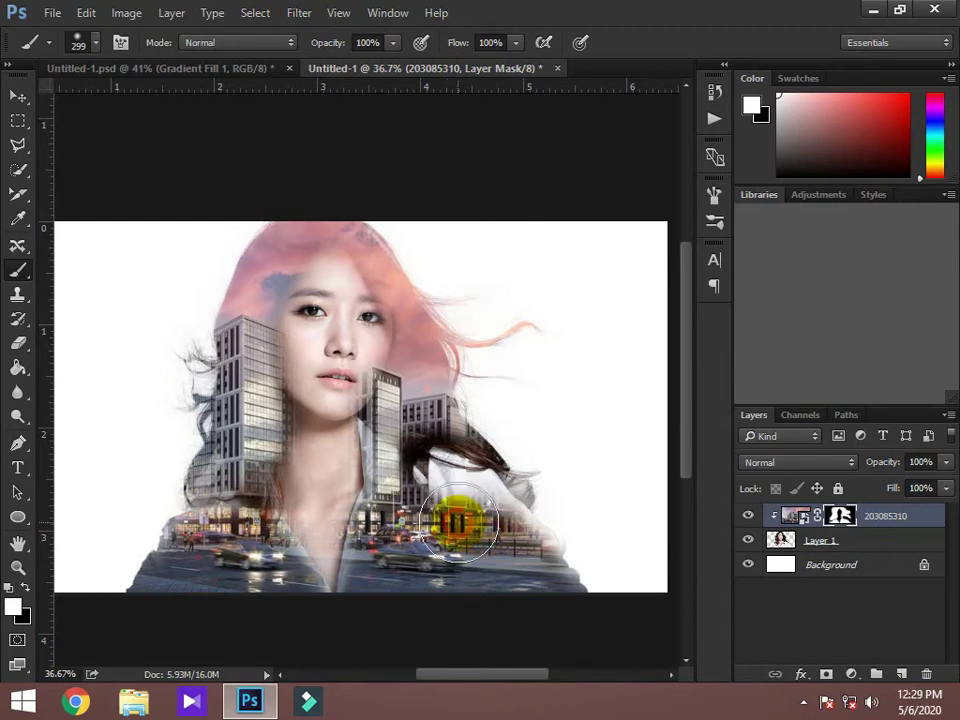
{"action": "right_click", "coordinate": [508, 413], "text": "alt"}
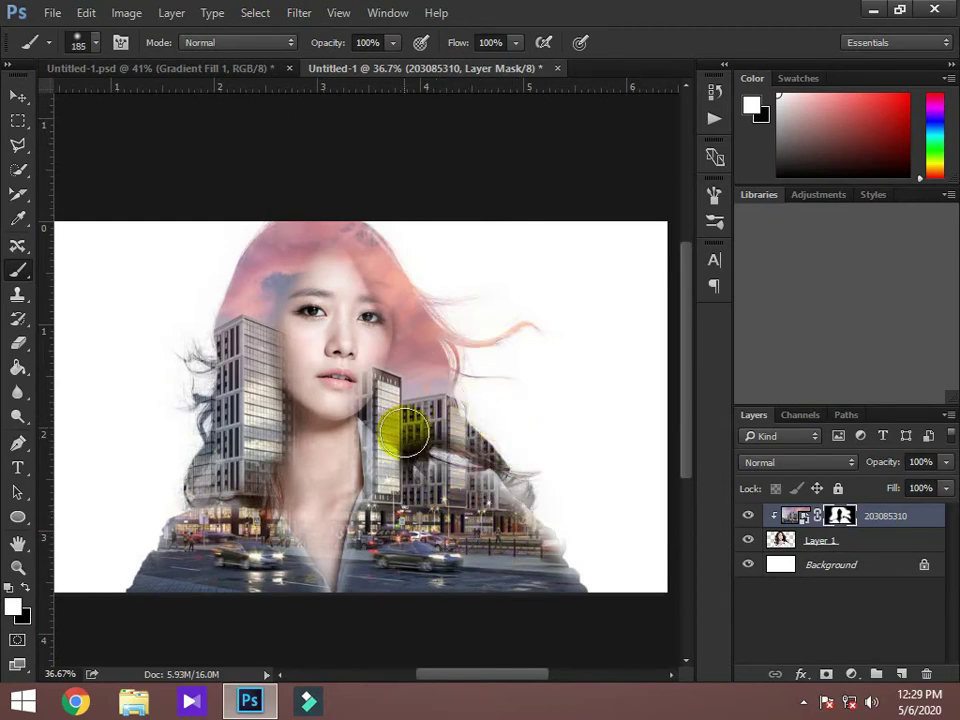
{"action": "left_click_drag", "start_coordinate": [402, 433], "coordinate": [433, 420]}
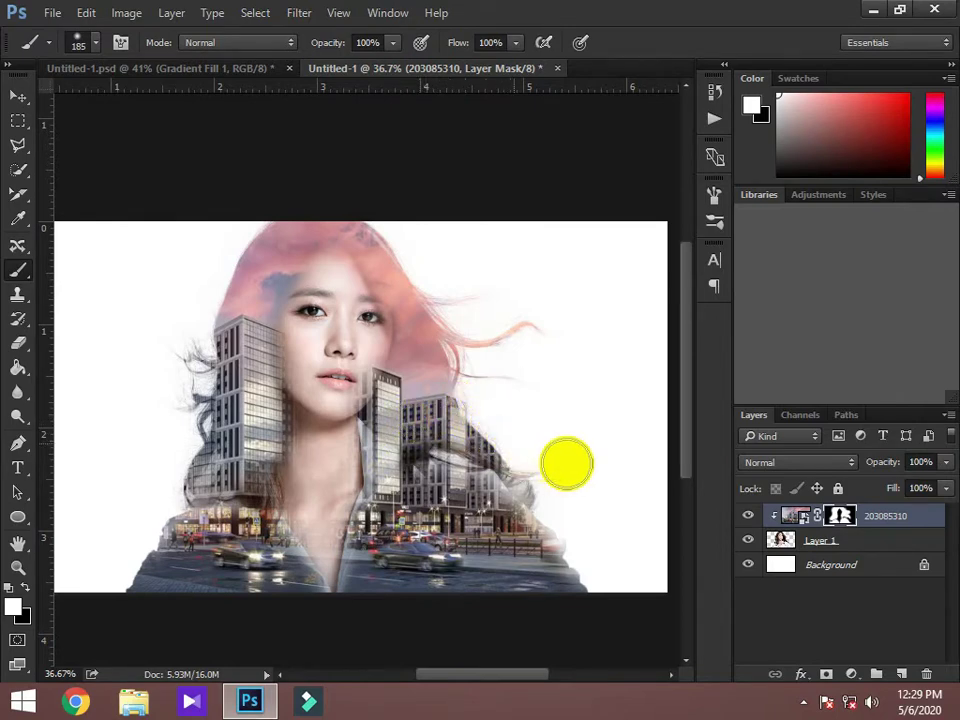
{"action": "left_click_drag", "start_coordinate": [405, 427], "coordinate": [604, 516]}
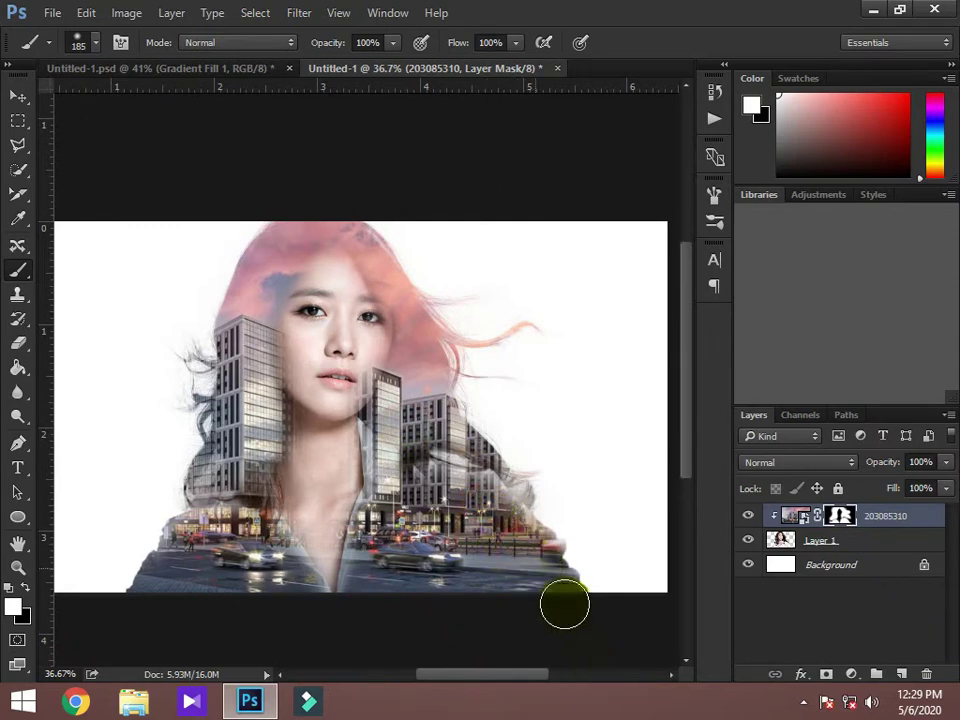
{"action": "left_click_drag", "start_coordinate": [450, 524], "coordinate": [490, 524]}
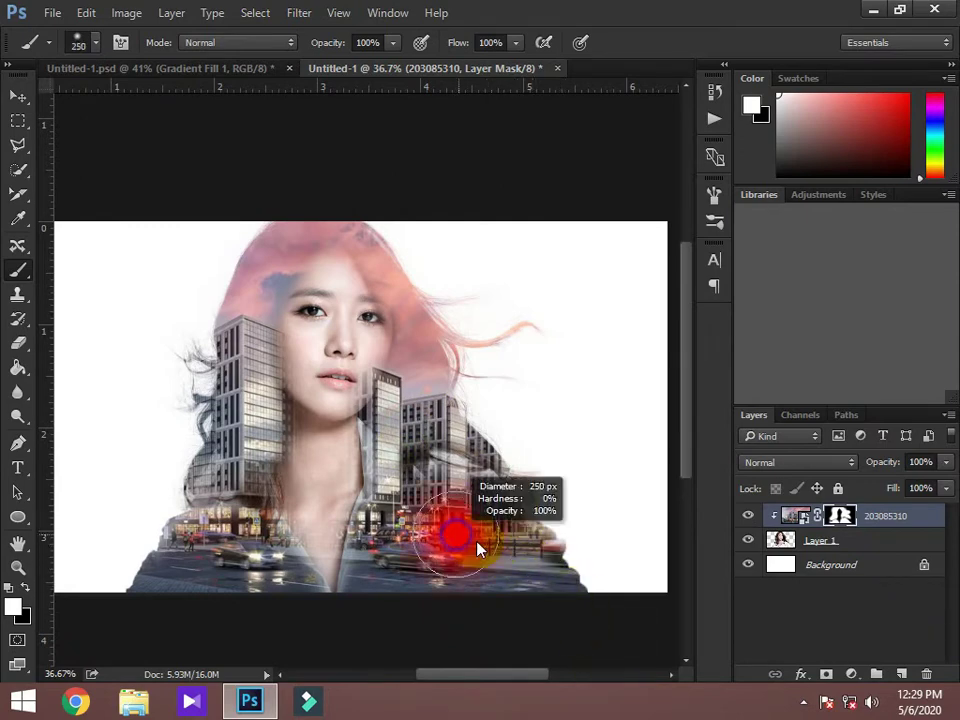
{"action": "left_click_drag", "start_coordinate": [405, 520], "coordinate": [360, 514]}
{"action": "scroll", "coordinate": [370, 548], "scroll_direction": "up", "scroll_amount": 1}
{"action": "scroll", "coordinate": [370, 548], "scroll_direction": "up", "scroll_amount": 1}
{"action": "right_click", "coordinate": [372, 505]}
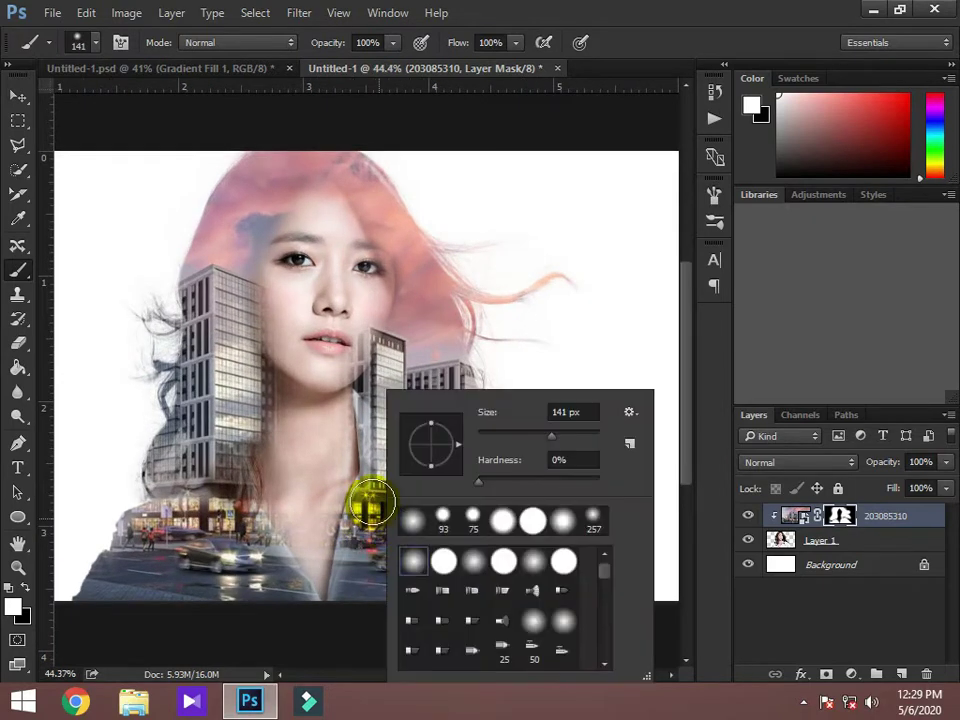
Paint the city back in up the chest and over the right building
{"action": "left_click", "coordinate": [368, 500]}
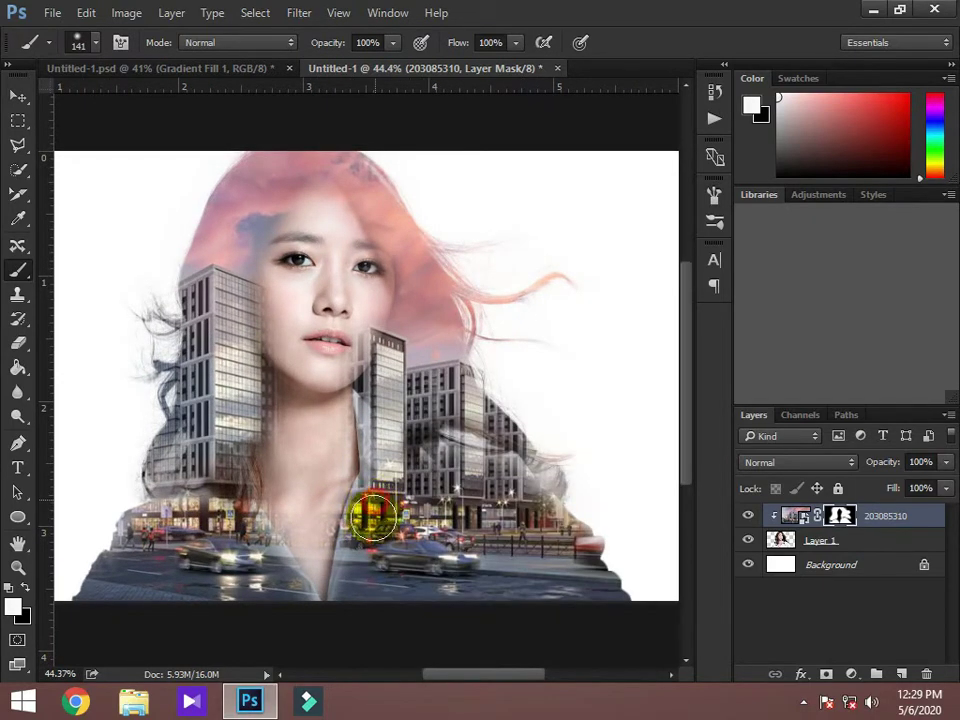
{"action": "left_click_drag", "start_coordinate": [296, 590], "coordinate": [235, 530]}
{"action": "mouse_move", "coordinate": [374, 470]}
{"action": "left_mouse_down"}
{"action": "mouse_move", "coordinate": [371, 428]}
{"action": "mouse_move", "coordinate": [415, 326]}
{"action": "left_mouse_up"}
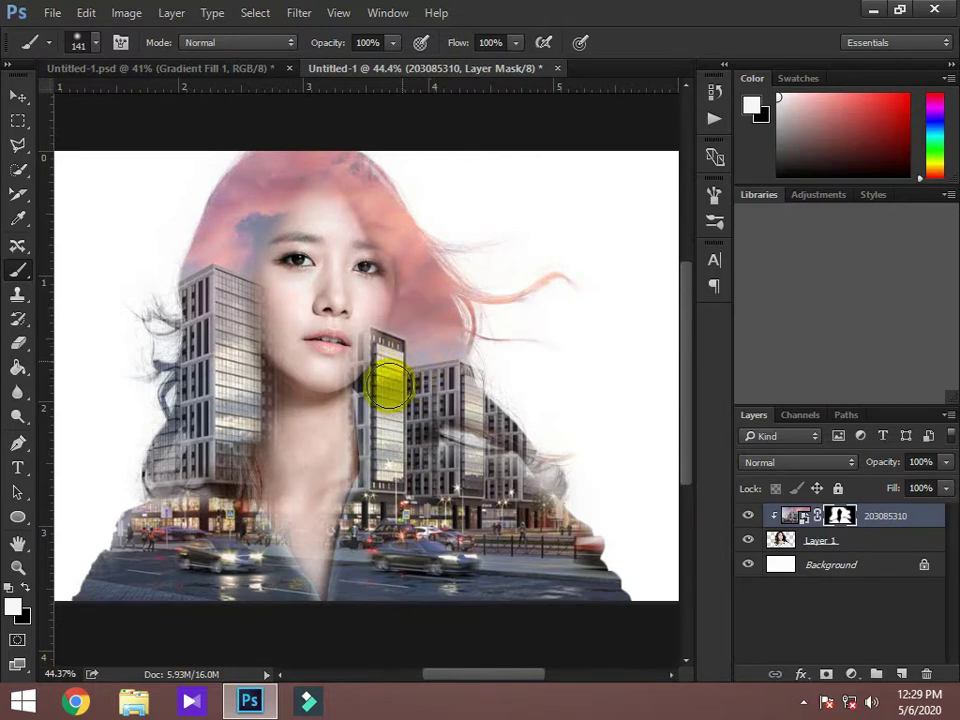
{"action": "scroll", "coordinate": [385, 330], "scroll_direction": "up", "scroll_amount": 3}
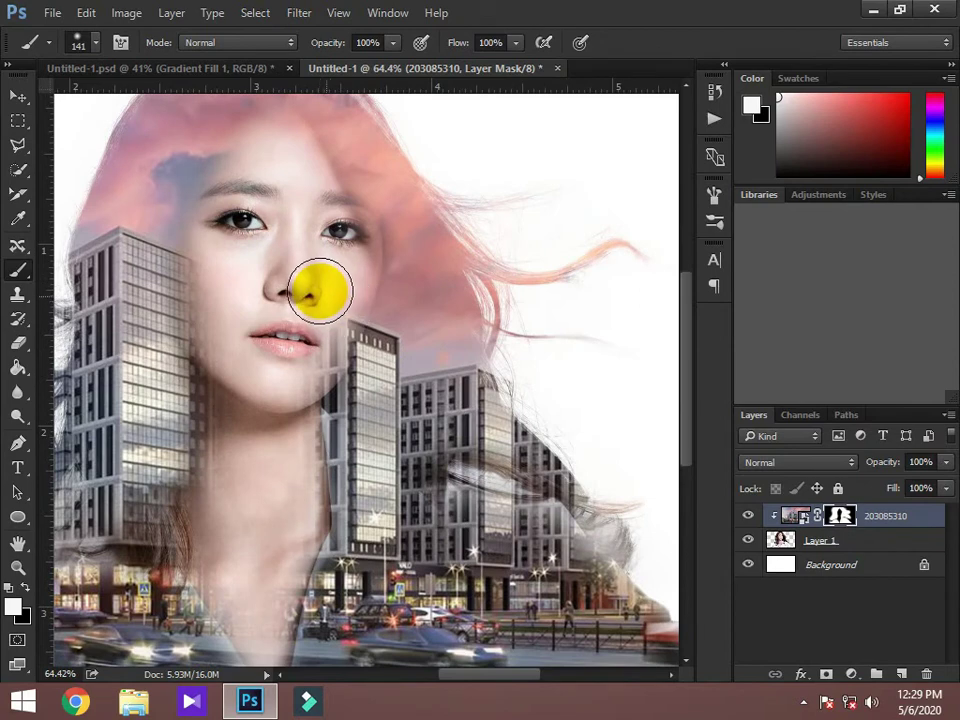
Paint black to clear the city off the nose, lips, eyes and left cheek
{"action": "key", "text": "x"}
{"action": "left_click_drag", "start_coordinate": [303, 262], "coordinate": [282, 338]}
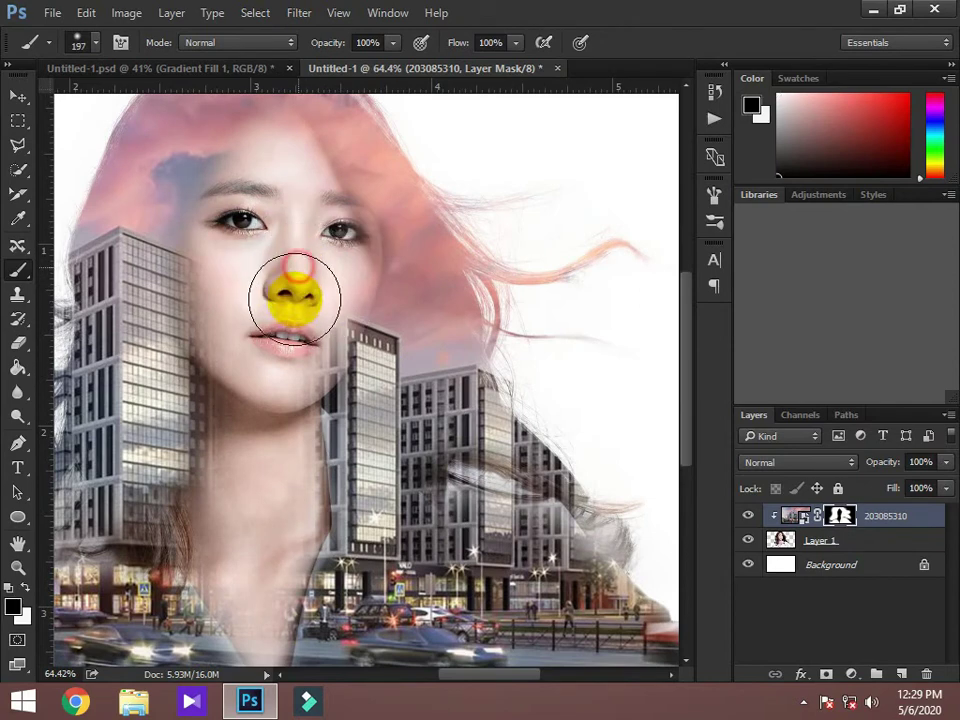
{"action": "left_click_drag", "start_coordinate": [282, 338], "coordinate": [295, 302]}
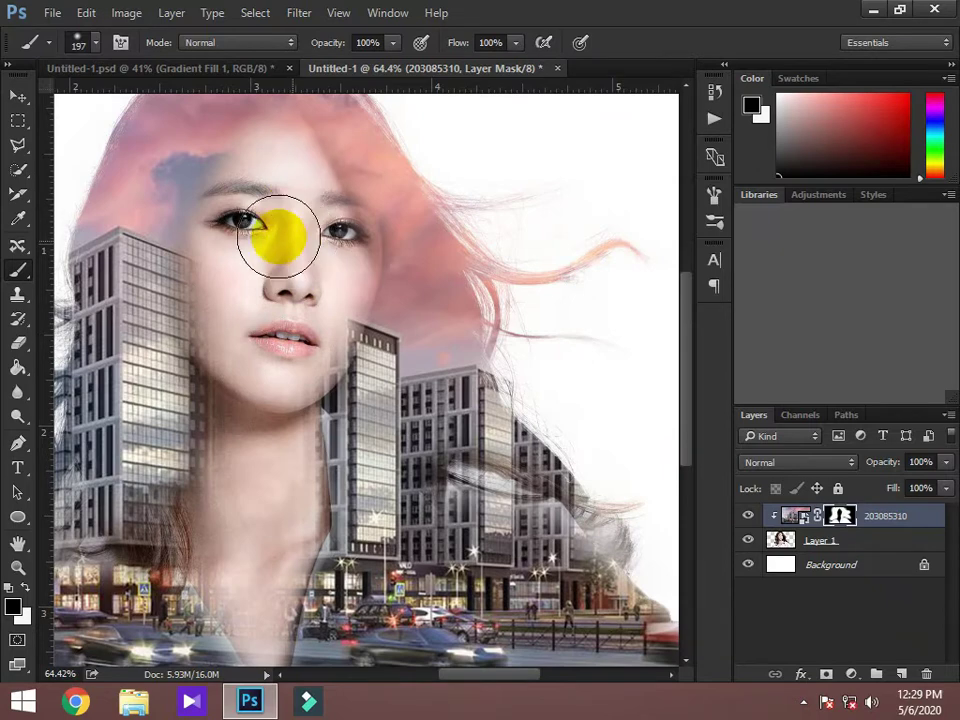
{"action": "scroll", "coordinate": [289, 236], "scroll_direction": "down", "scroll_amount": 1}
{"action": "mouse_move", "coordinate": [268, 210]}
{"action": "left_mouse_down"}
{"action": "mouse_move", "coordinate": [237, 268]}
{"action": "mouse_move", "coordinate": [274, 422]}
{"action": "mouse_move", "coordinate": [272, 456]}
{"action": "mouse_move", "coordinate": [252, 480]}
{"action": "mouse_move", "coordinate": [249, 525]}
{"action": "mouse_move", "coordinate": [152, 515]}
{"action": "left_mouse_up"}
Paint white to restore the left building, bottom edge and street, then target the city image
{"action": "key", "text": "x"}
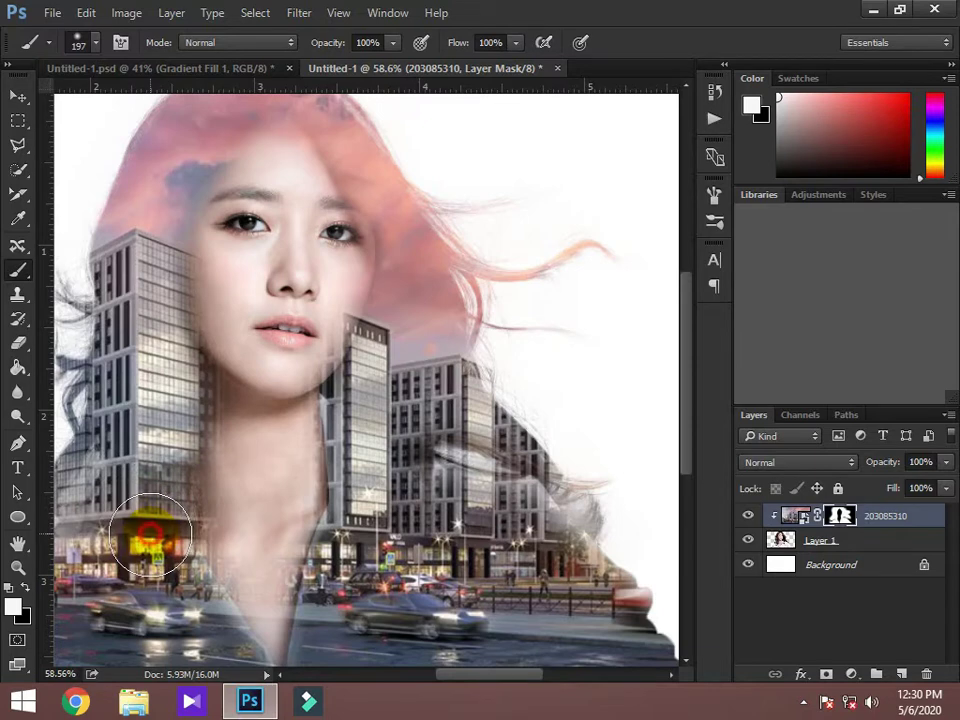
{"action": "mouse_move", "coordinate": [150, 502]}
{"action": "left_mouse_down"}
{"action": "mouse_move", "coordinate": [150, 456]}
{"action": "mouse_move", "coordinate": [170, 455]}
{"action": "mouse_move", "coordinate": [146, 445]}
{"action": "mouse_move", "coordinate": [143, 432]}
{"action": "mouse_move", "coordinate": [156, 452]}
{"action": "left_mouse_up"}
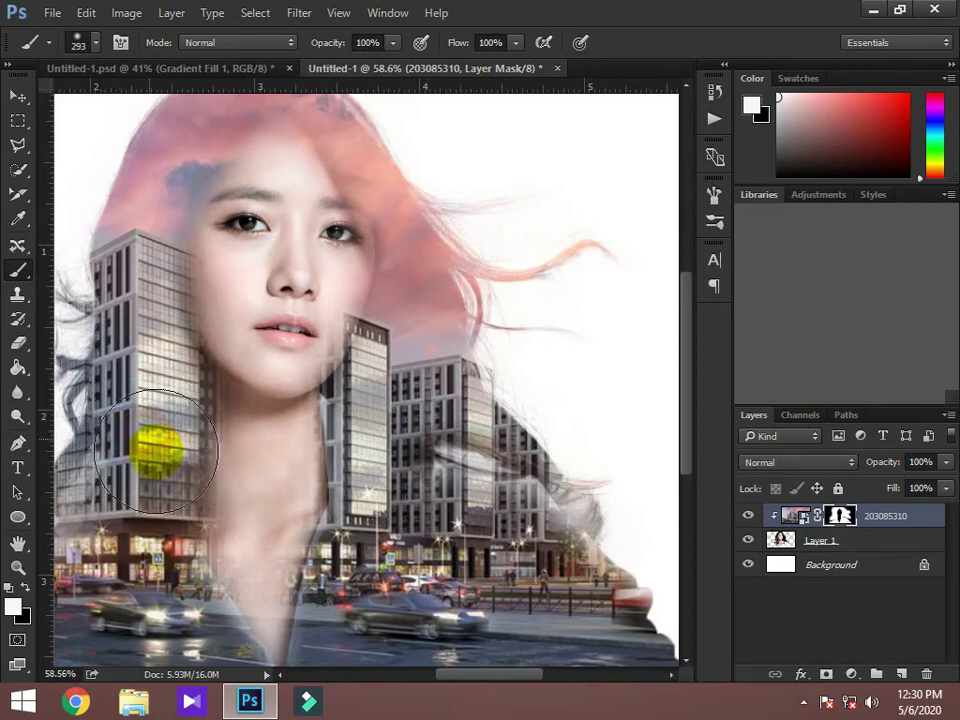
{"action": "scroll", "coordinate": [240, 510], "scroll_direction": "down", "scroll_amount": 2}
{"action": "scroll", "coordinate": [163, 408], "scroll_direction": "down", "scroll_amount": 2}
{"action": "mouse_move", "coordinate": [163, 408]}
{"action": "left_mouse_down"}
{"action": "mouse_move", "coordinate": [214, 396]}
{"action": "mouse_move", "coordinate": [407, 225]}
{"action": "mouse_move", "coordinate": [368, 527]}
{"action": "mouse_move", "coordinate": [298, 534]}
{"action": "left_mouse_up"}
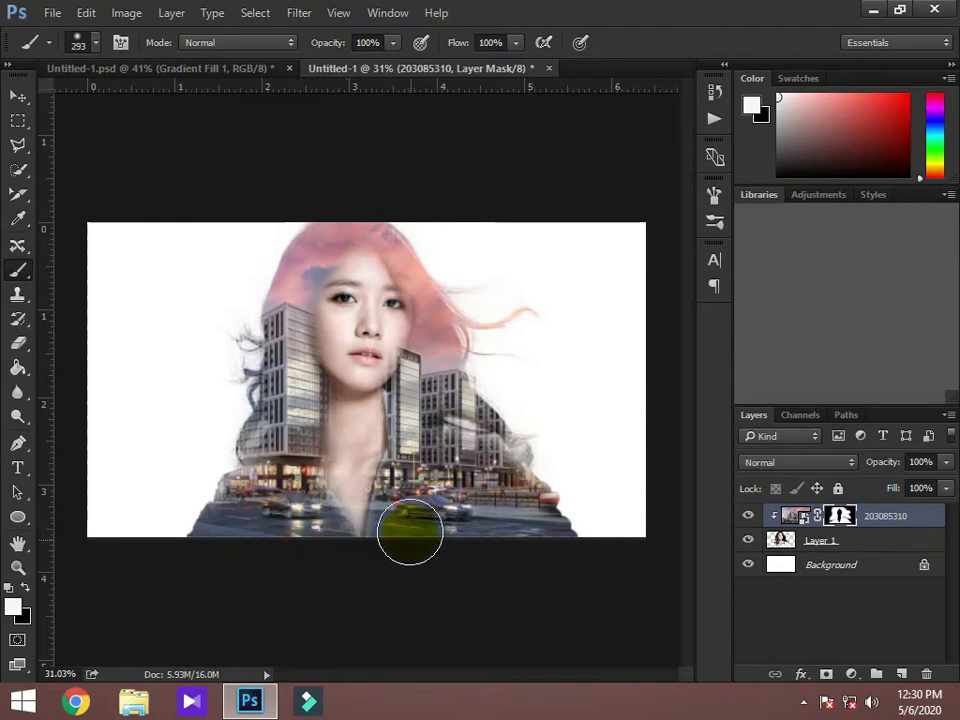
{"action": "mouse_move", "coordinate": [458, 528]}
{"action": "left_mouse_down"}
{"action": "mouse_move", "coordinate": [394, 456]}
{"action": "mouse_move", "coordinate": [377, 401]}
{"action": "mouse_move", "coordinate": [534, 494]}
{"action": "left_mouse_up"}
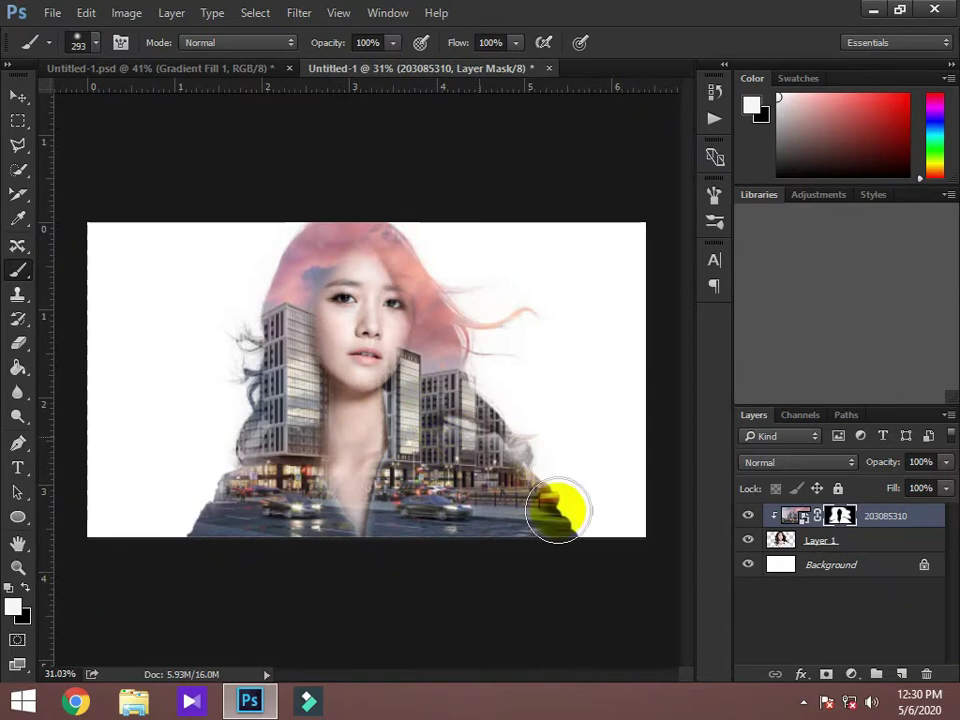
{"action": "left_click", "coordinate": [812, 492]}
{"action": "left_click", "coordinate": [795, 517]}
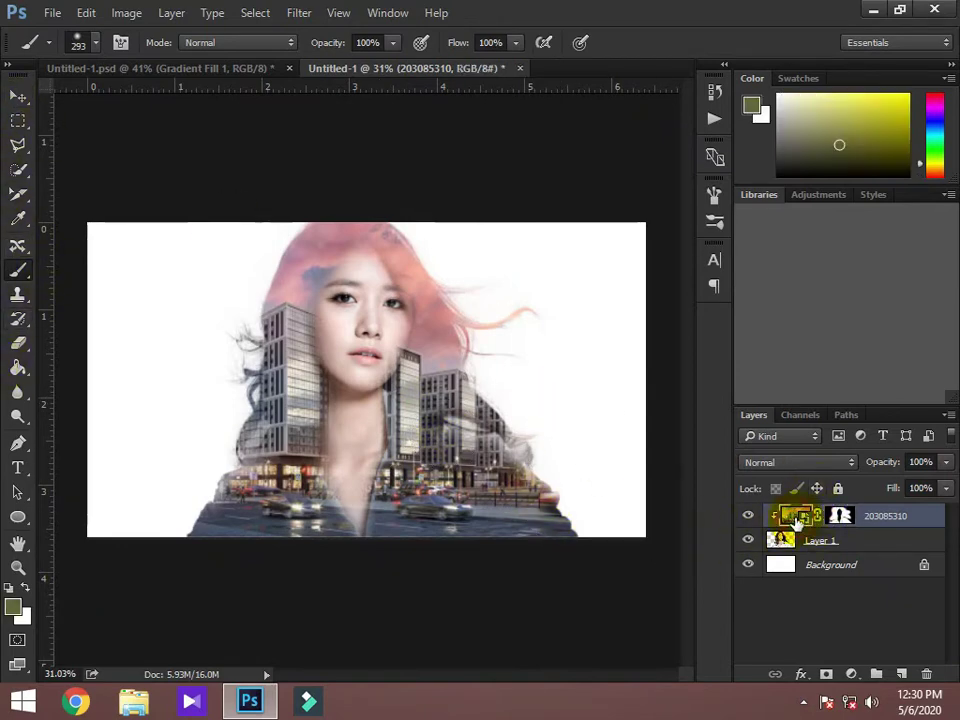
Set the 203085310 city layer's blend mode to Hard Light
{"action": "left_click", "coordinate": [838, 466]}
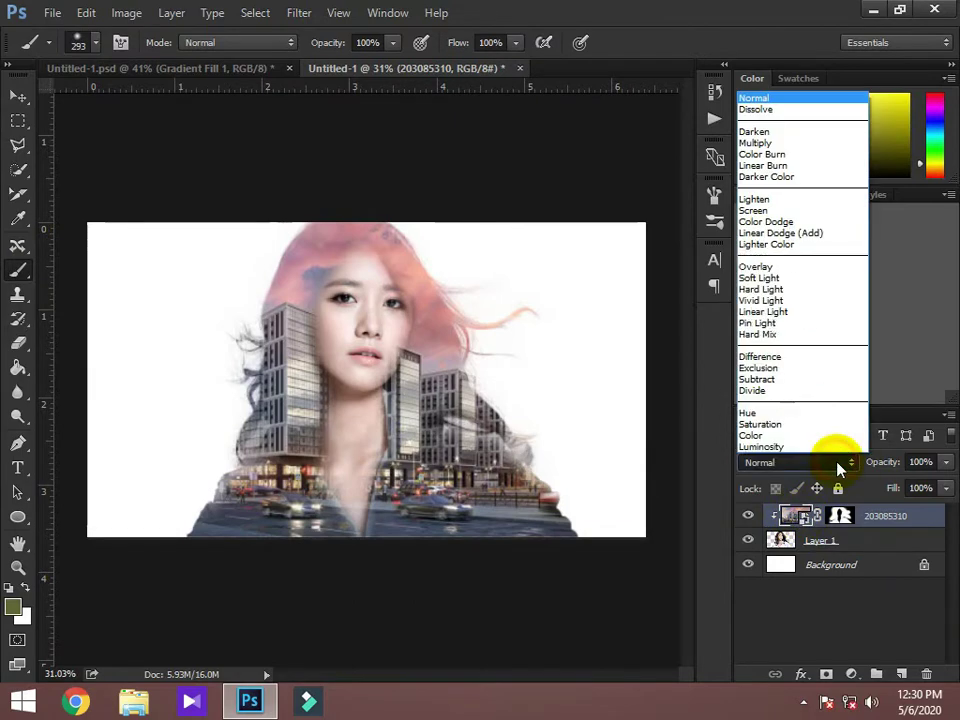
{"action": "left_click", "coordinate": [775, 290]}
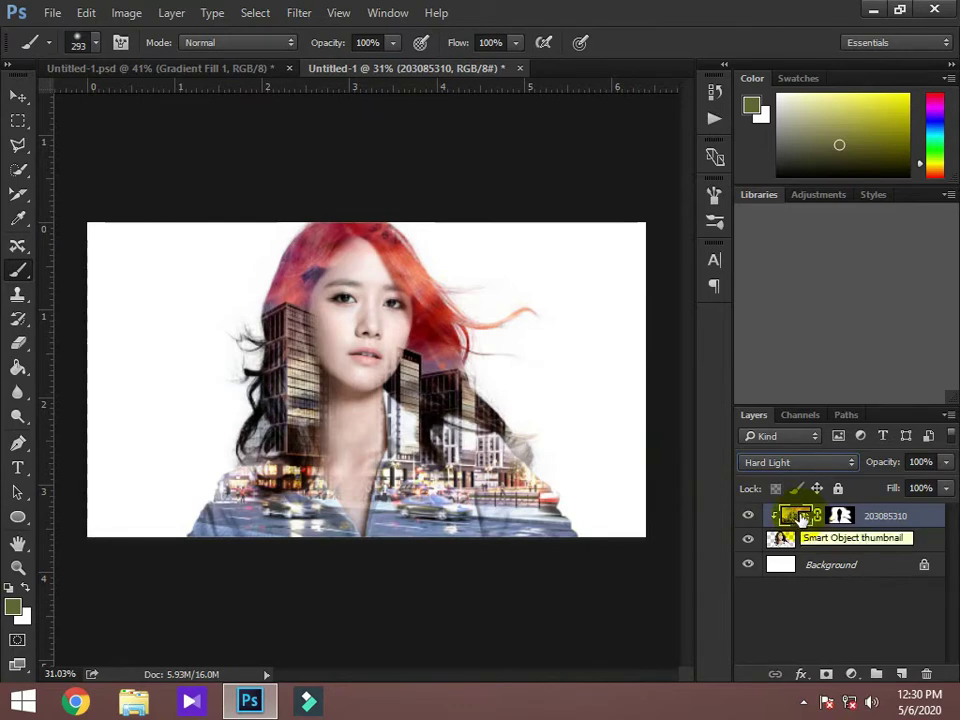
{"action": "mouse_move", "coordinate": [789, 516]}
{"action": "left_mouse_down"}
{"action": "mouse_move", "coordinate": [802, 552]}
{"action": "mouse_move", "coordinate": [820, 550]}
{"action": "left_mouse_up"}
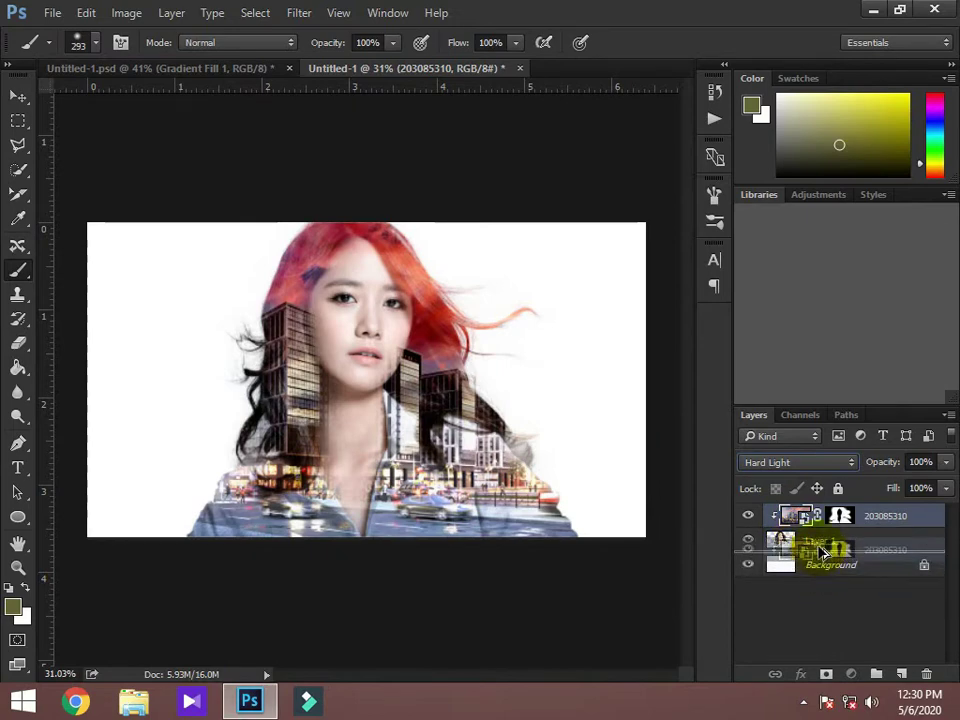
Place the city copy between Layer 1 and Background and delete its layer mask
{"action": "left_click_drag", "start_coordinate": [820, 550], "coordinate": [826, 556]}
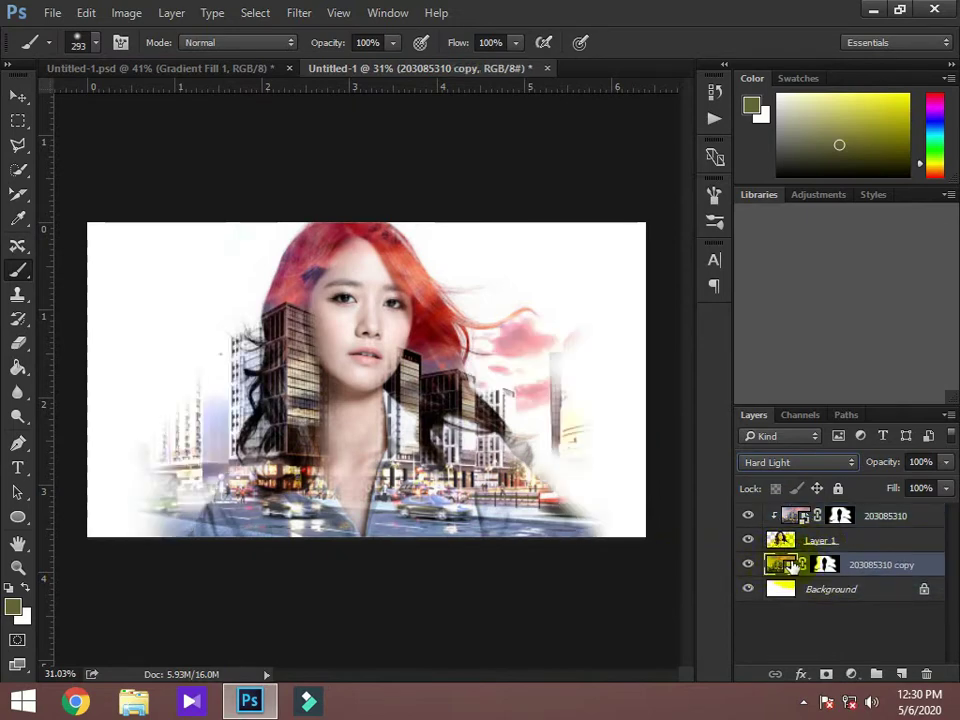
{"action": "left_click", "coordinate": [822, 566]}
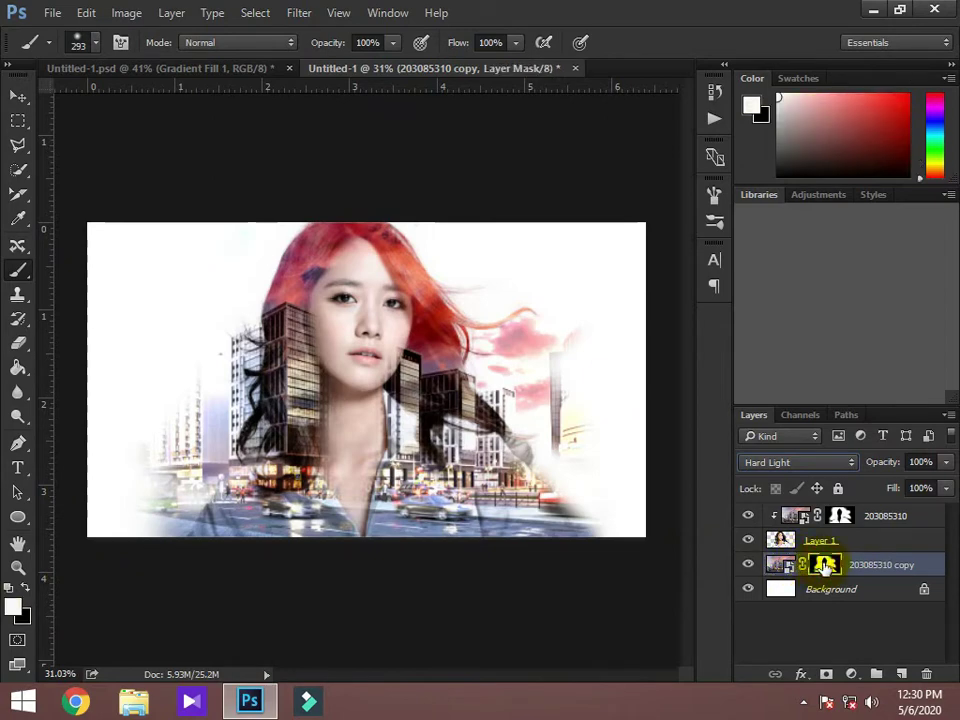
{"action": "right_click", "coordinate": [826, 568]}
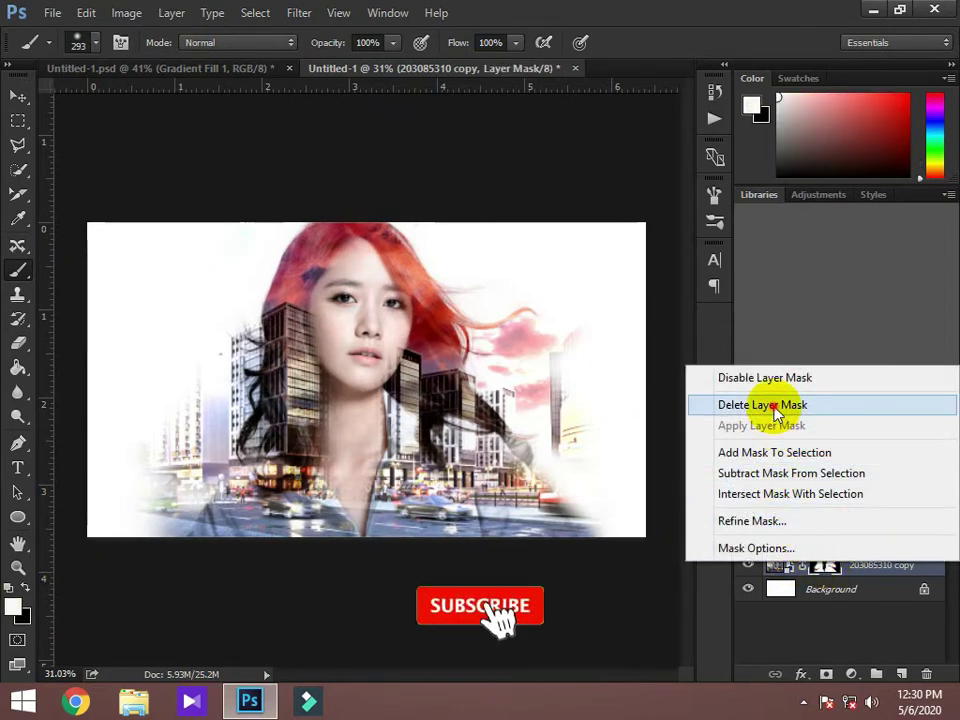
{"action": "left_click", "coordinate": [773, 404]}
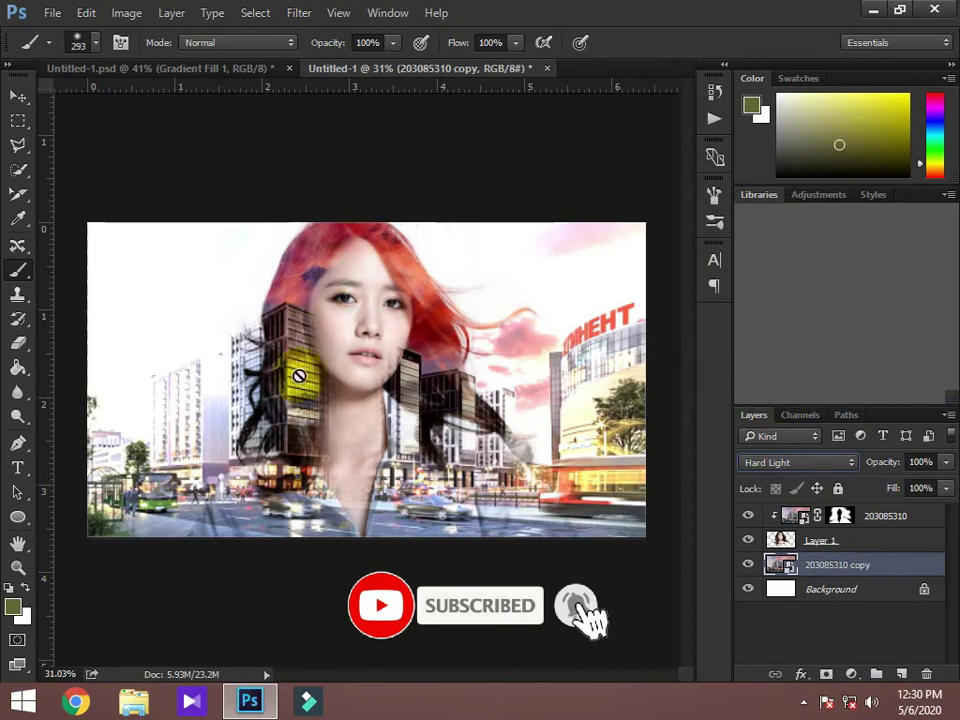
Set the 203085310 copy layer to Screen blend mode and select the Background layer
{"action": "left_click", "coordinate": [781, 567]}
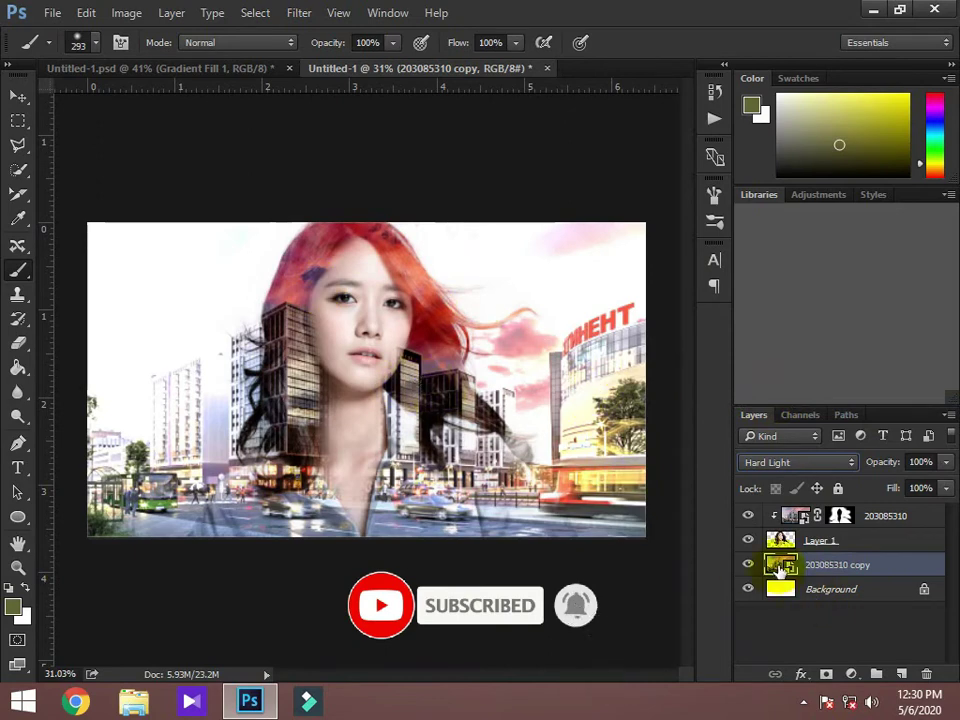
{"action": "left_click", "coordinate": [834, 462]}
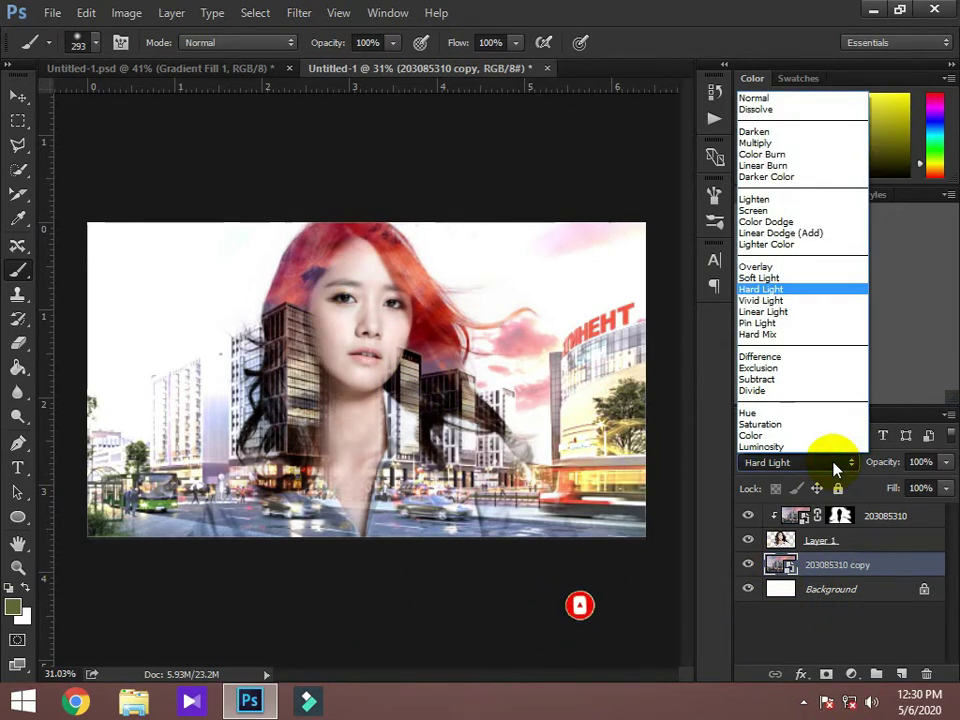
{"action": "left_click", "coordinate": [775, 211]}
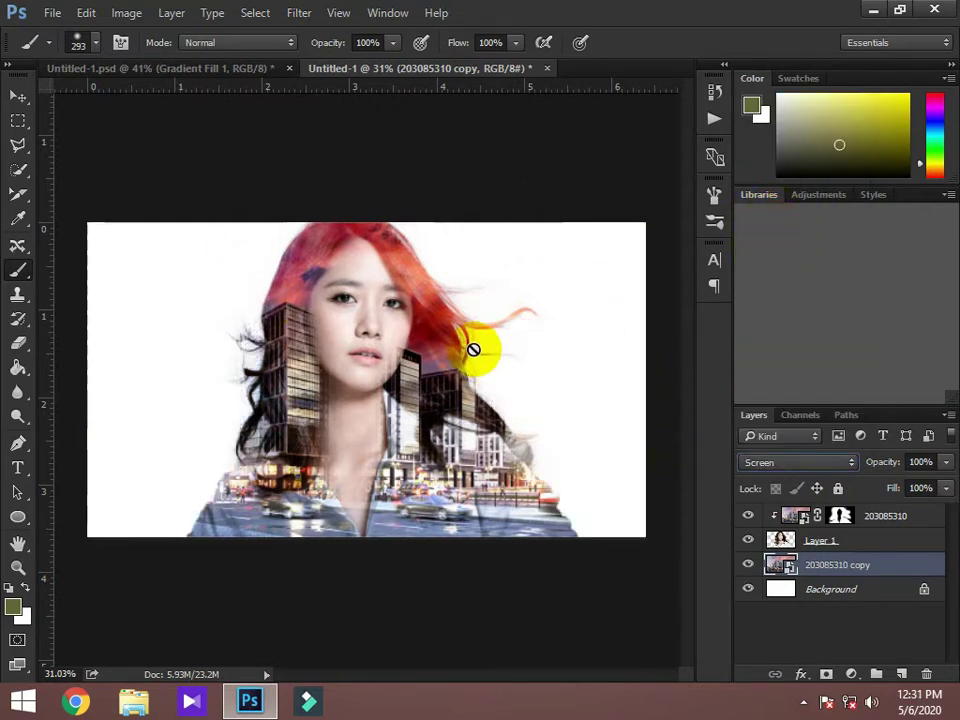
{"action": "left_click", "coordinate": [851, 598]}
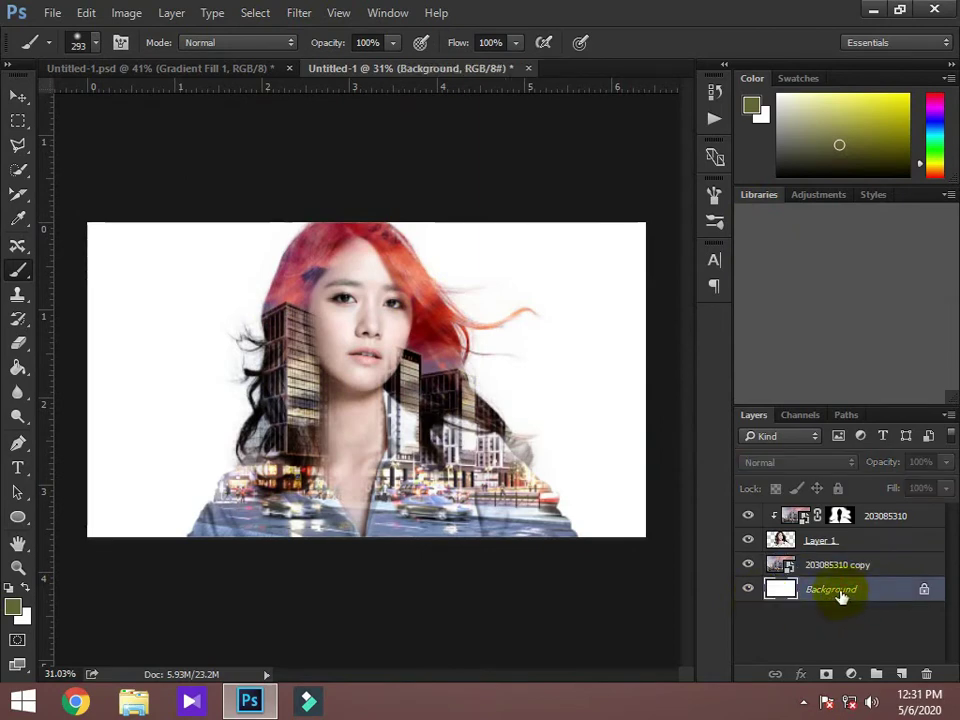
Add a Gradient Fill layer above Background with angle 0 and Radial style
{"action": "left_click", "coordinate": [851, 675]}
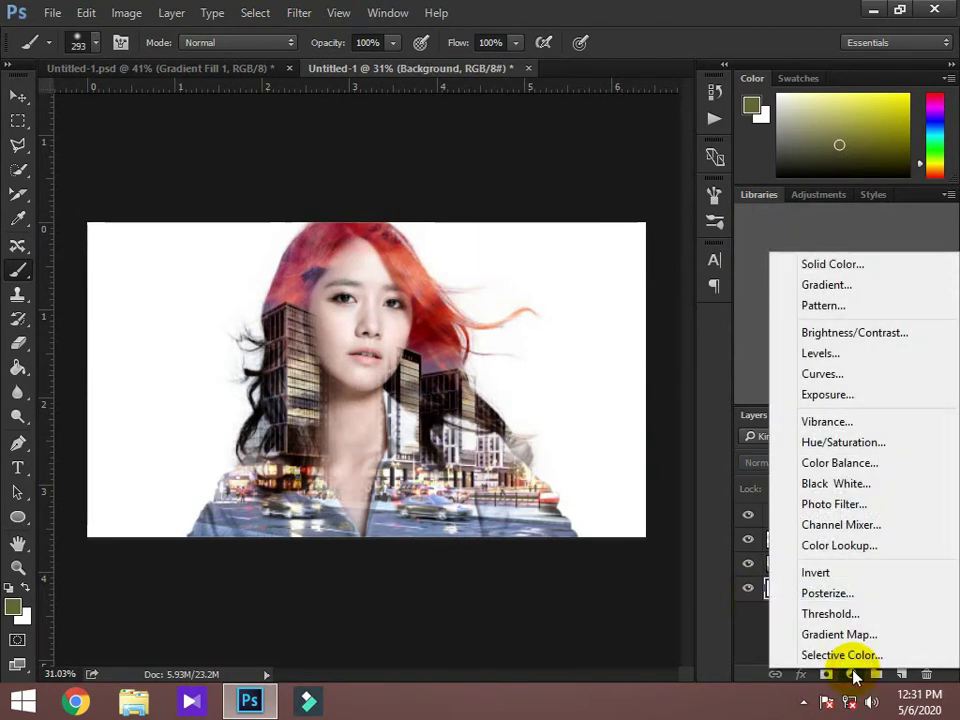
{"action": "left_click", "coordinate": [843, 287]}
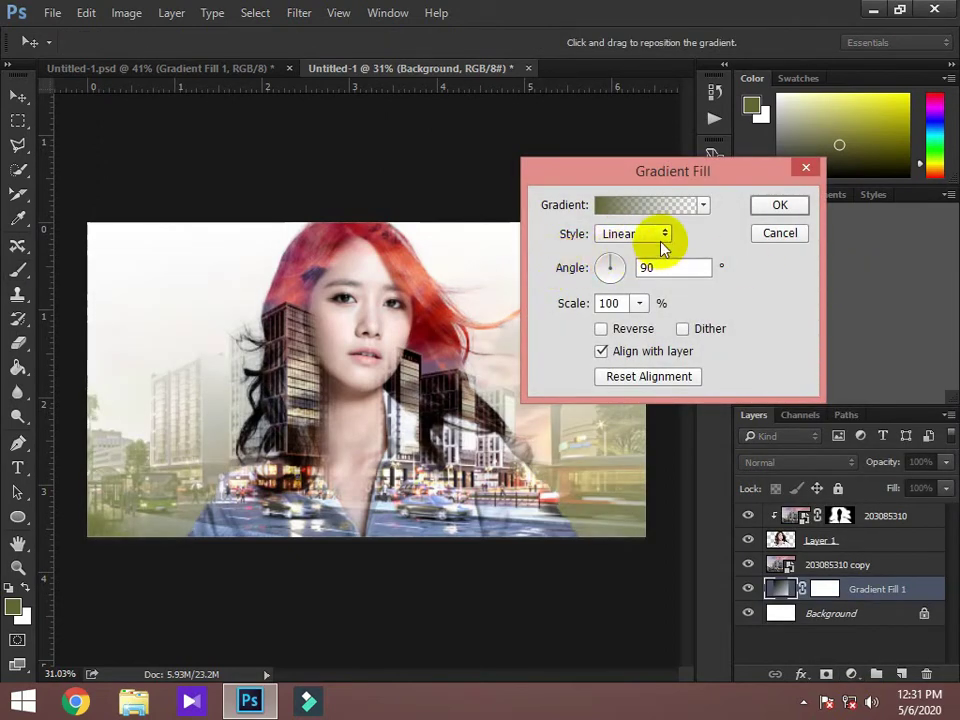
{"action": "left_click", "coordinate": [620, 271]}
{"action": "left_click_drag", "start_coordinate": [620, 271], "coordinate": [622, 267]}
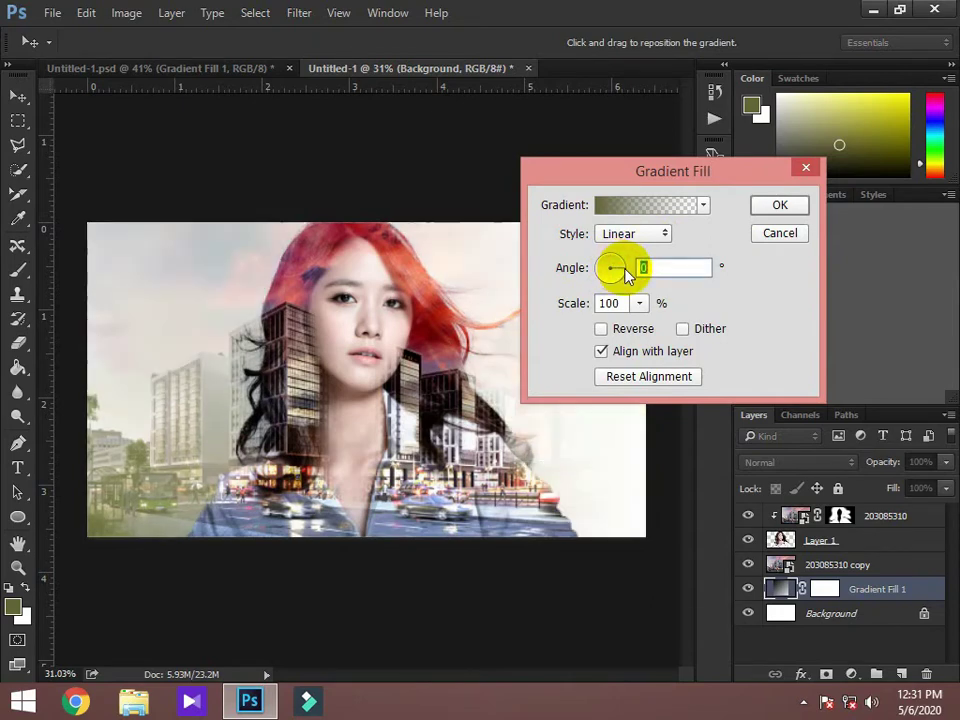
{"action": "left_click", "coordinate": [637, 241]}
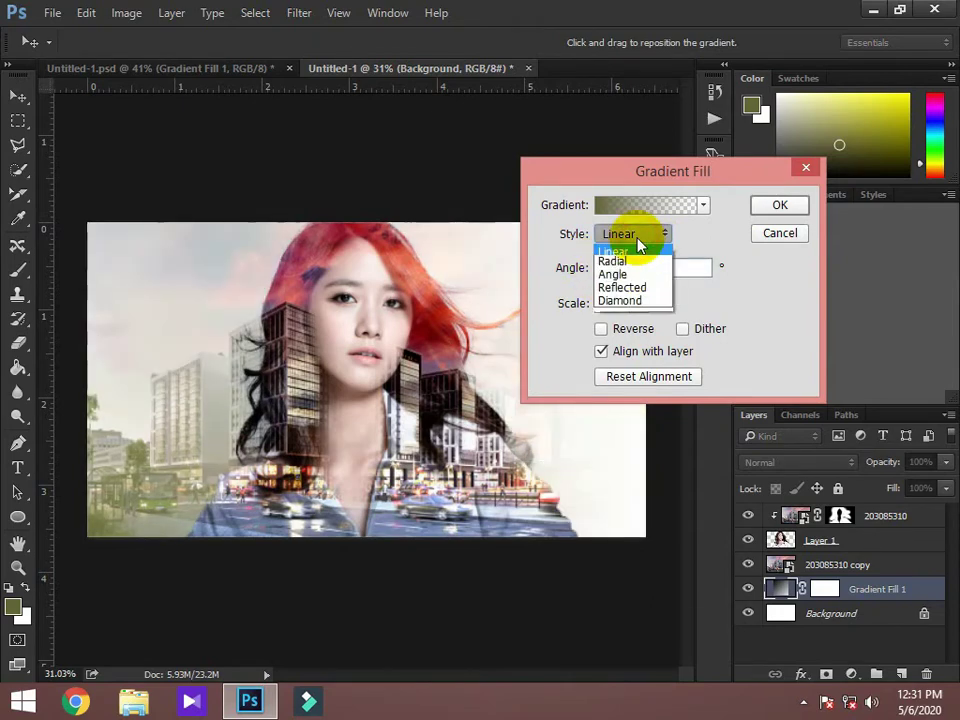
{"action": "left_click", "coordinate": [625, 266]}
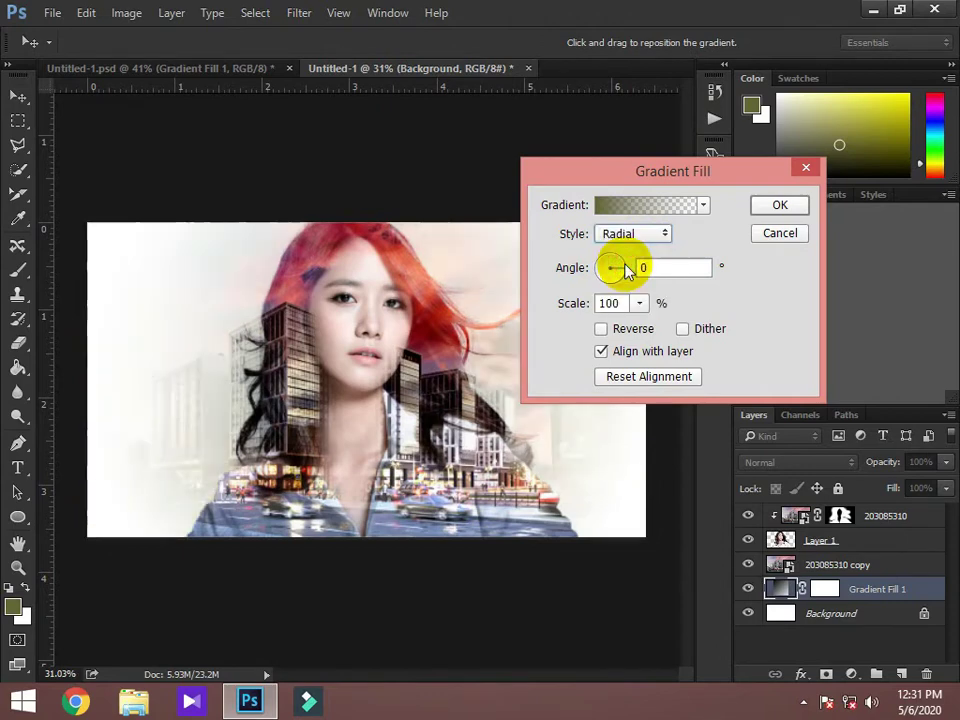
{"action": "left_click", "coordinate": [679, 205]}
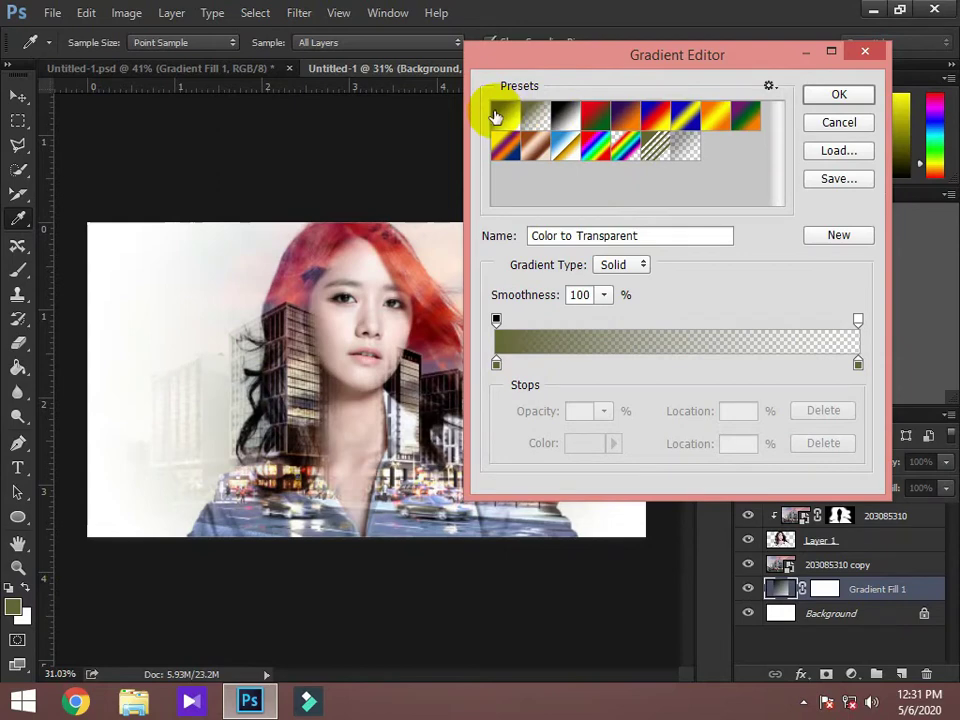
Start from the Foreground to Background preset and make the left gradient stop white
{"action": "left_click", "coordinate": [505, 118]}
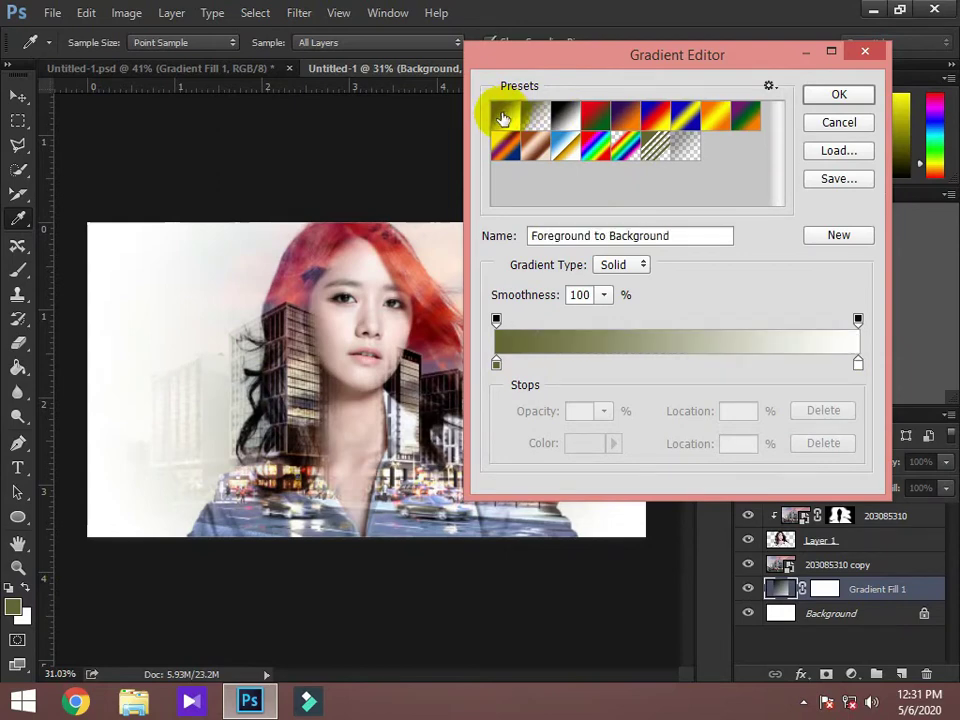
{"action": "left_click_drag", "start_coordinate": [594, 58], "coordinate": [650, 69]}
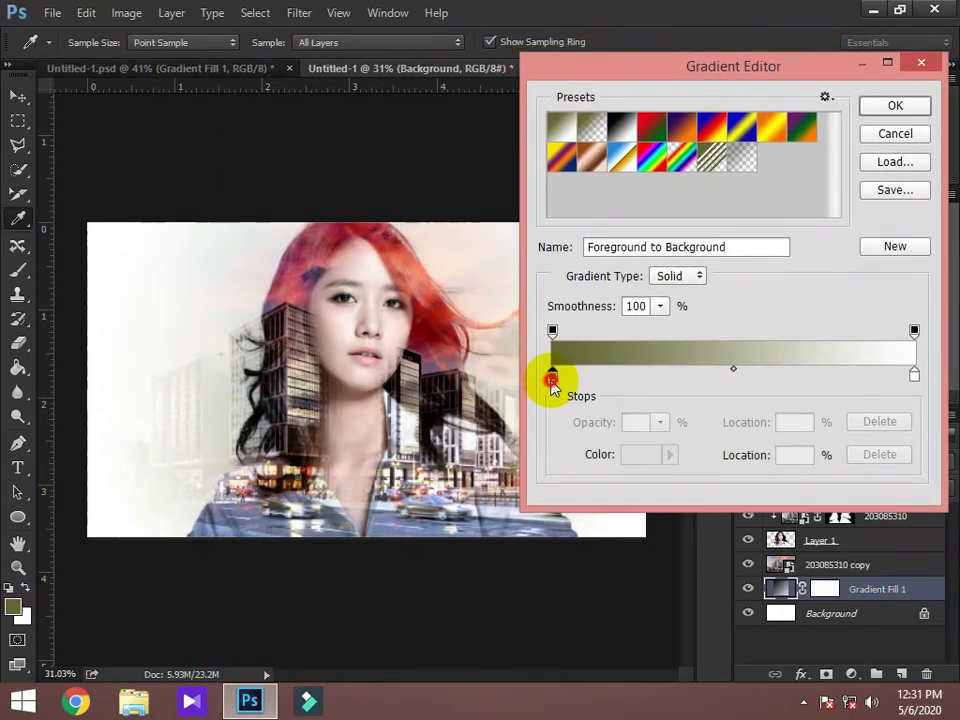
{"action": "double_click", "coordinate": [552, 378]}
{"action": "left_click", "coordinate": [265, 184]}
{"action": "left_click", "coordinate": [238, 159]}
{"action": "left_click", "coordinate": [688, 152]}
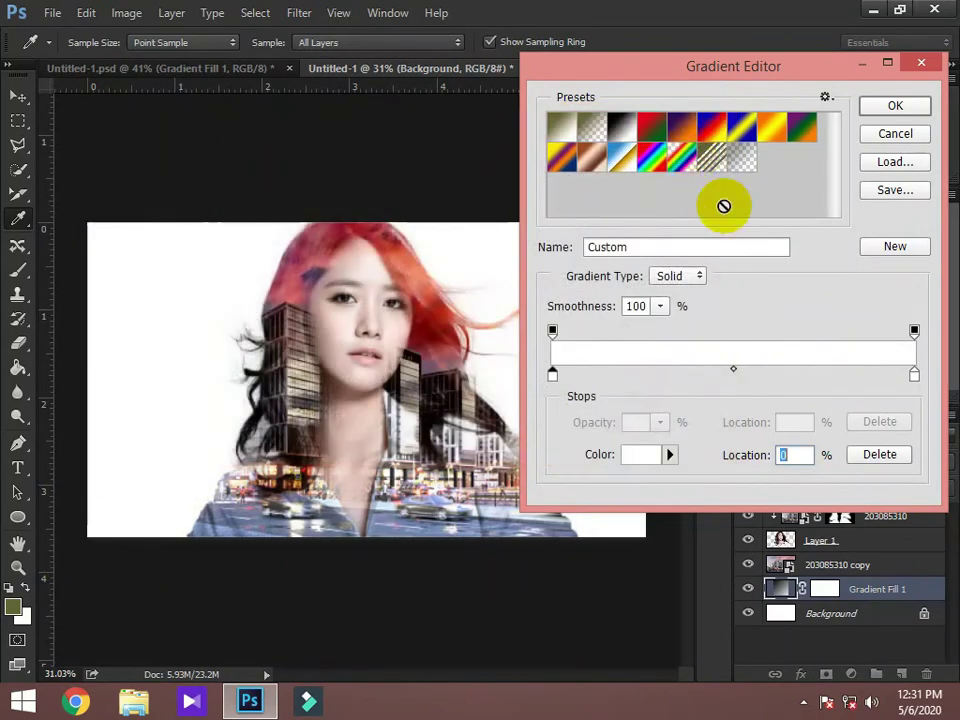
Set the right stop to grey #909090 and apply the radial gradient fill
{"action": "double_click", "coordinate": [914, 376]}
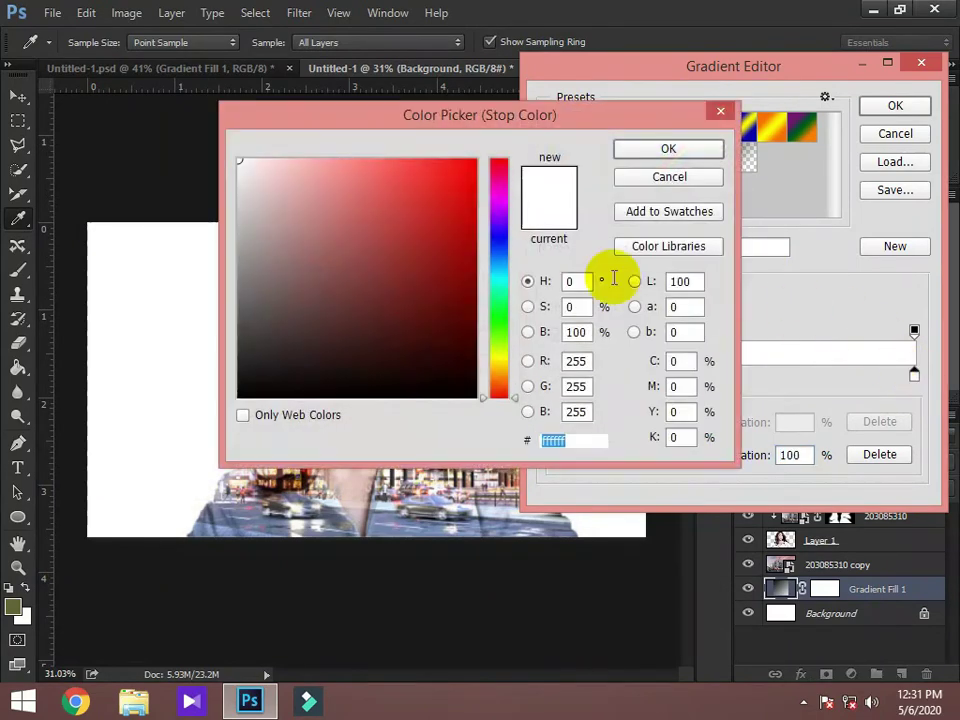
{"action": "left_click_drag", "start_coordinate": [242, 256], "coordinate": [243, 268]}
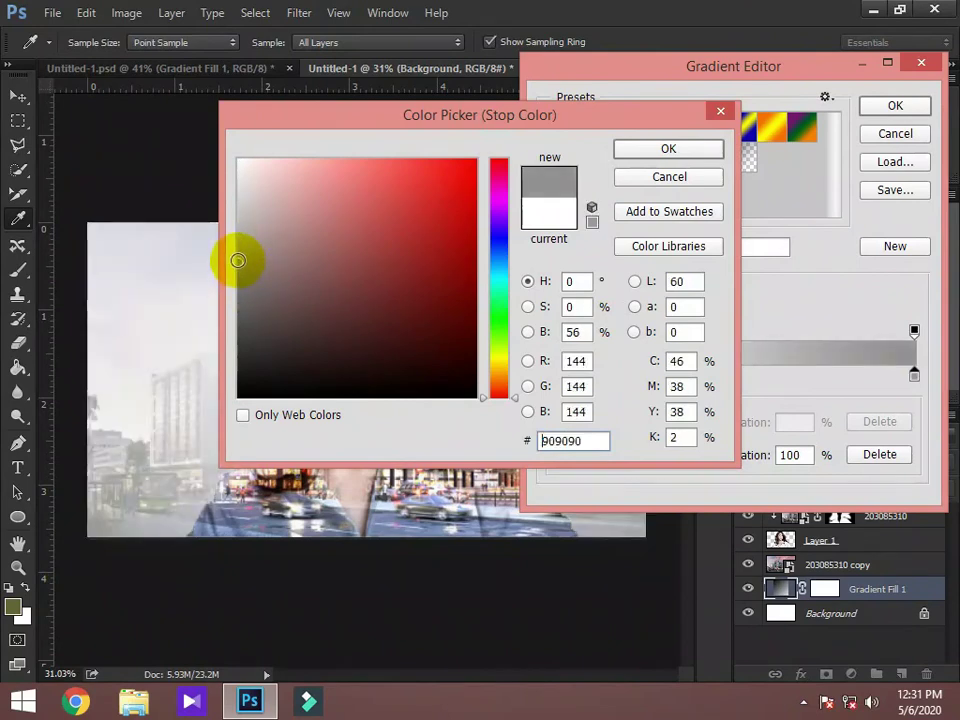
{"action": "left_click", "coordinate": [680, 150]}
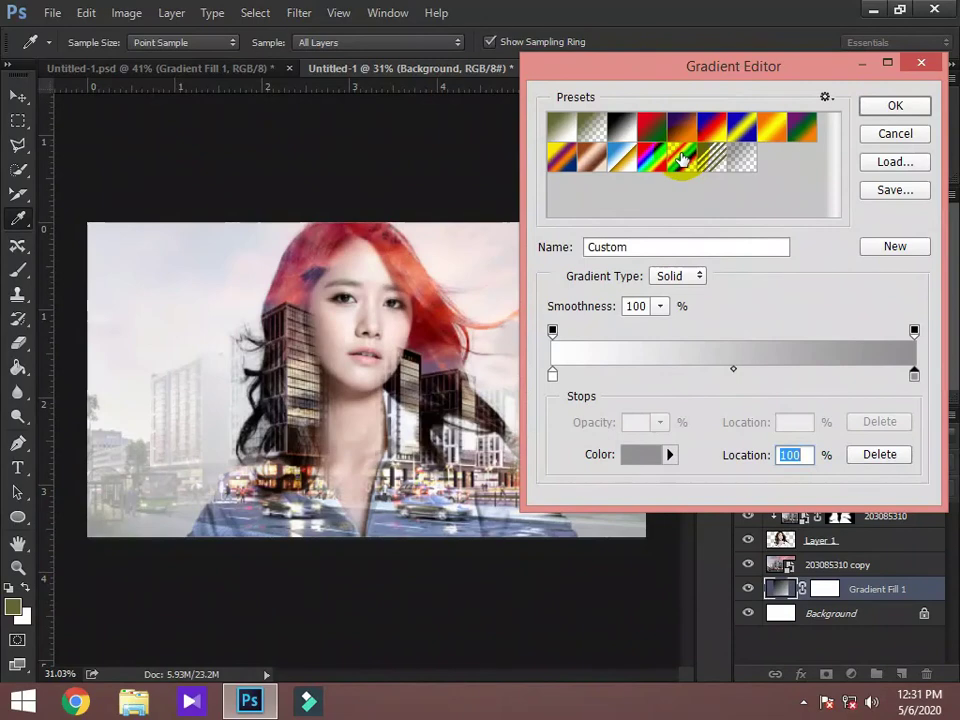
{"action": "left_click", "coordinate": [900, 106]}
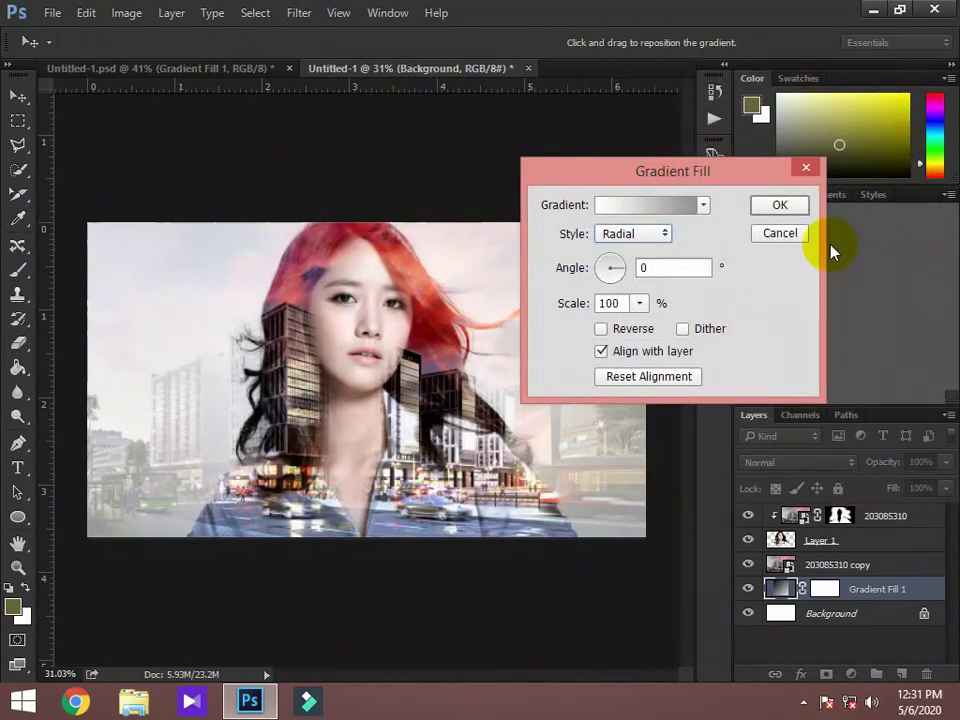
{"action": "left_click", "coordinate": [788, 207]}
{"action": "key", "text": "b"}
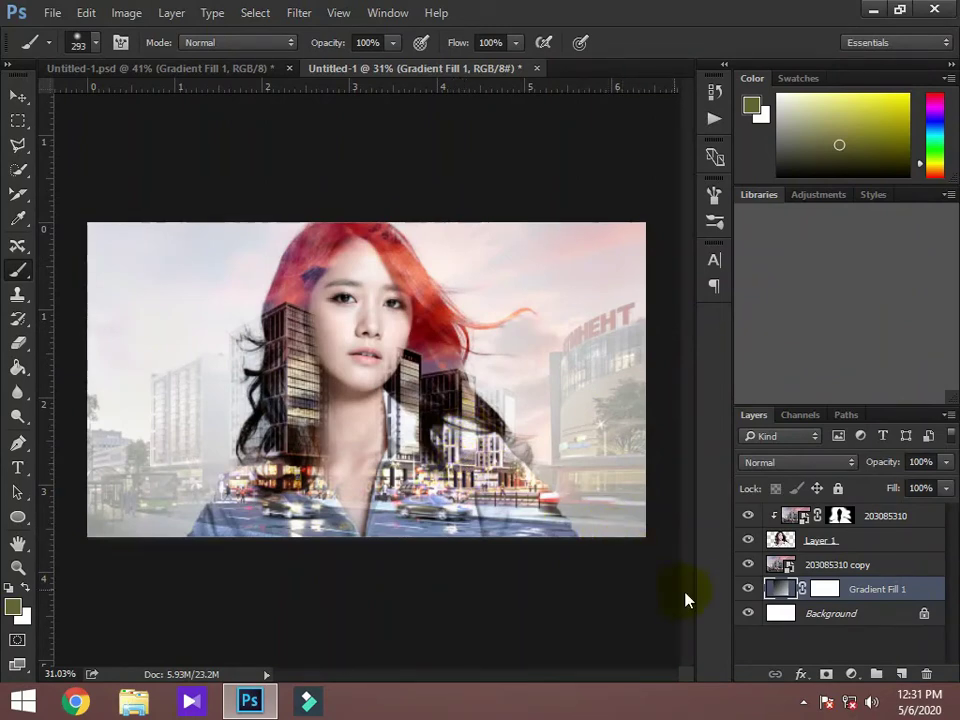
Apply a Gaussian Blur of about 7.4 px to the 203085310 copy layer
{"action": "left_click", "coordinate": [848, 566]}
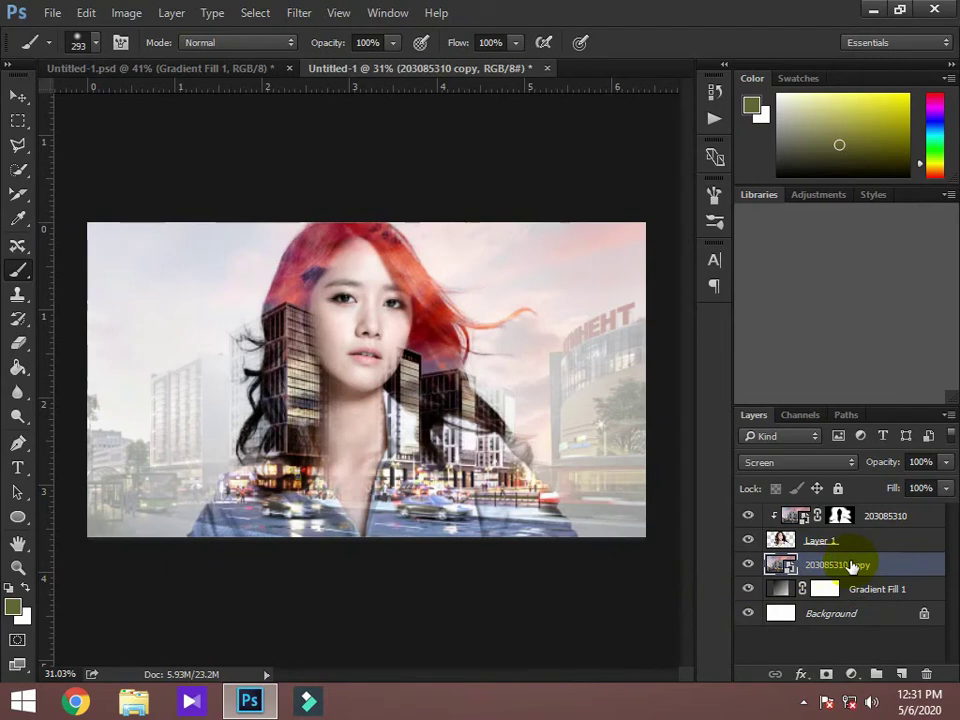
{"action": "left_click", "coordinate": [299, 12]}
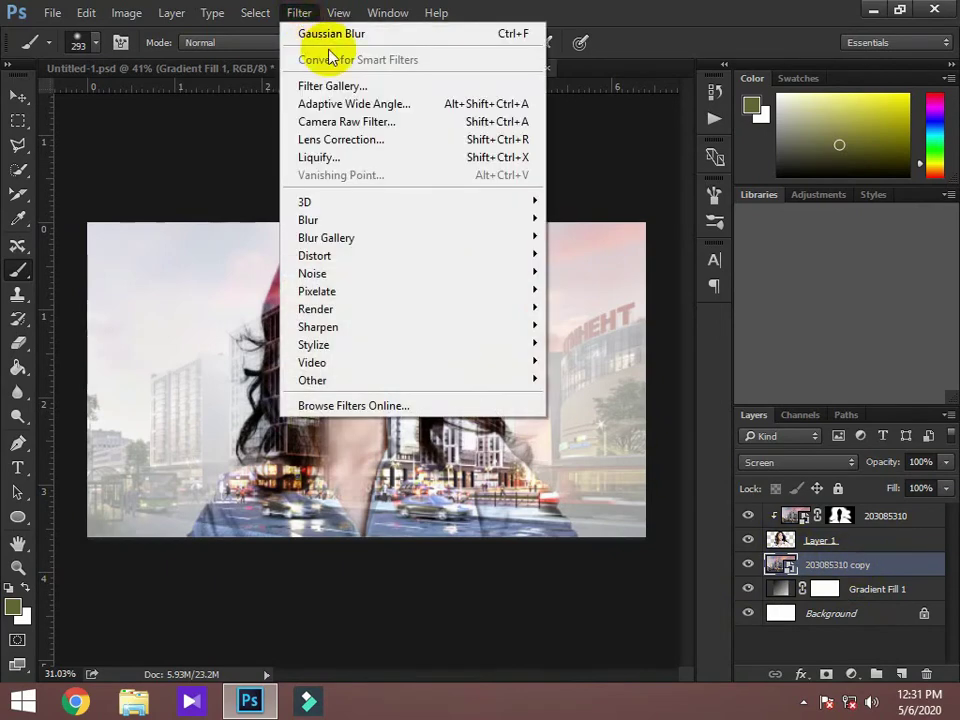
{"action": "mouse_move", "coordinate": [308, 219]}
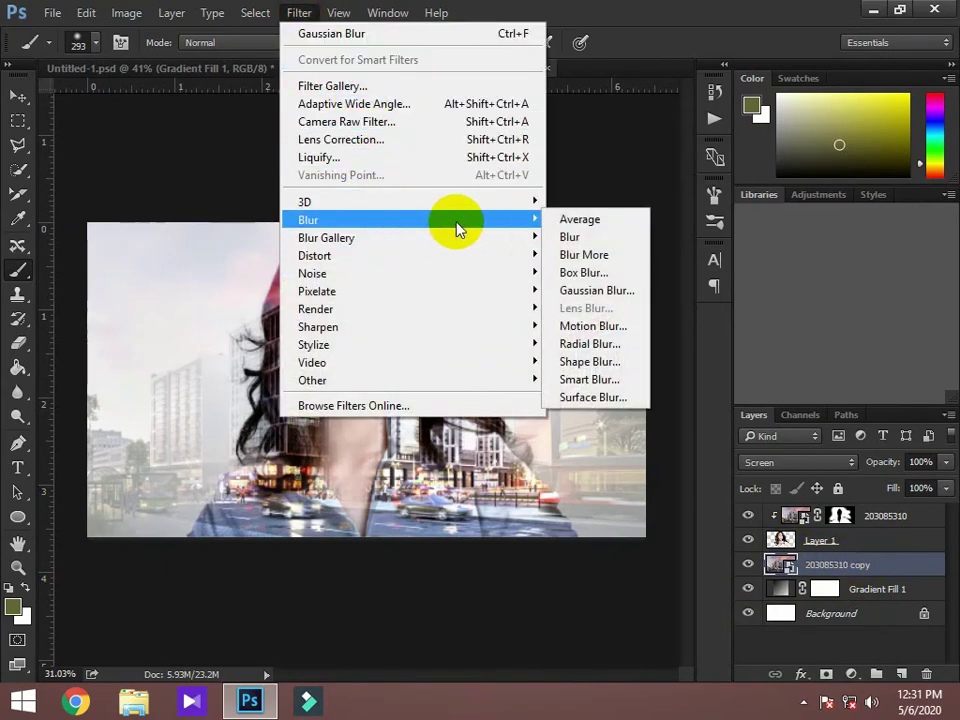
{"action": "left_click", "coordinate": [597, 292]}
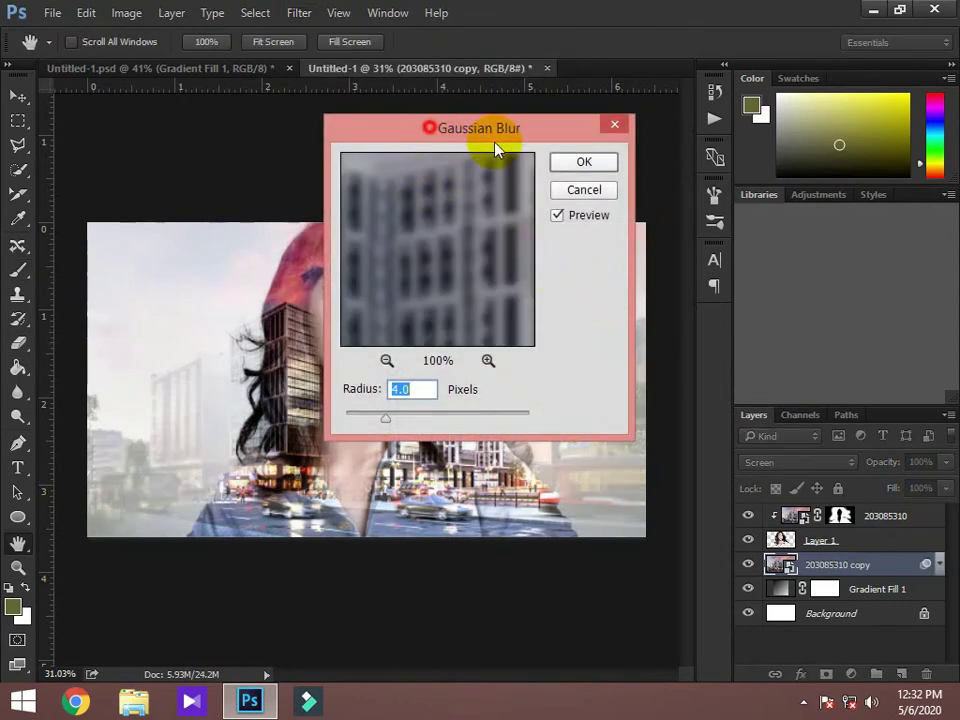
{"action": "left_click_drag", "start_coordinate": [470, 143], "coordinate": [621, 176]}
{"action": "left_click", "coordinate": [552, 453]}
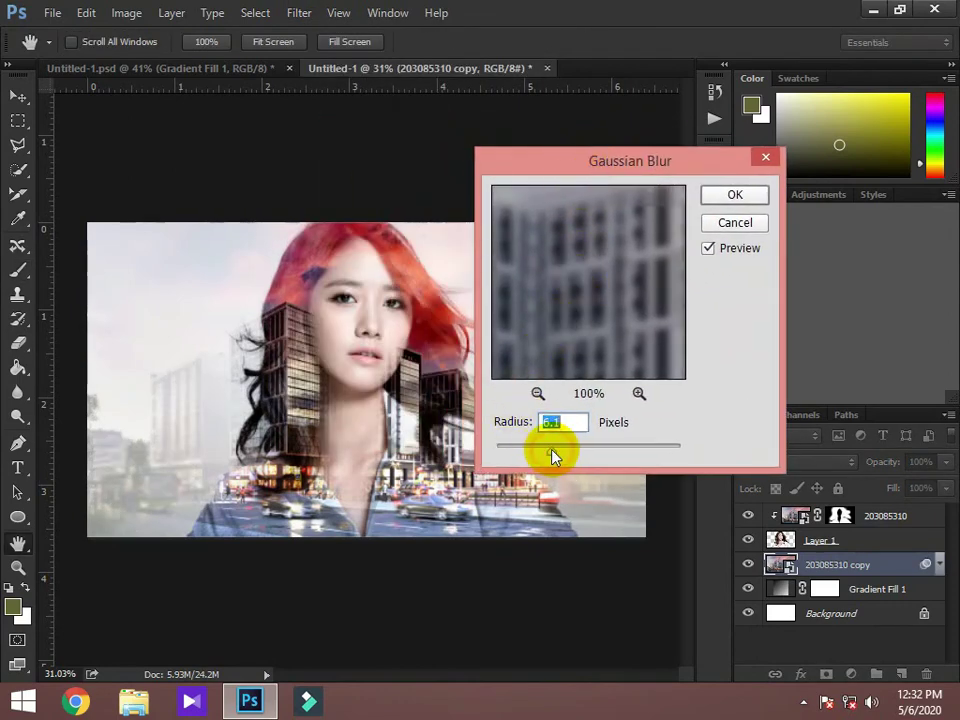
{"action": "left_click_drag", "start_coordinate": [556, 455], "coordinate": [559, 455]}
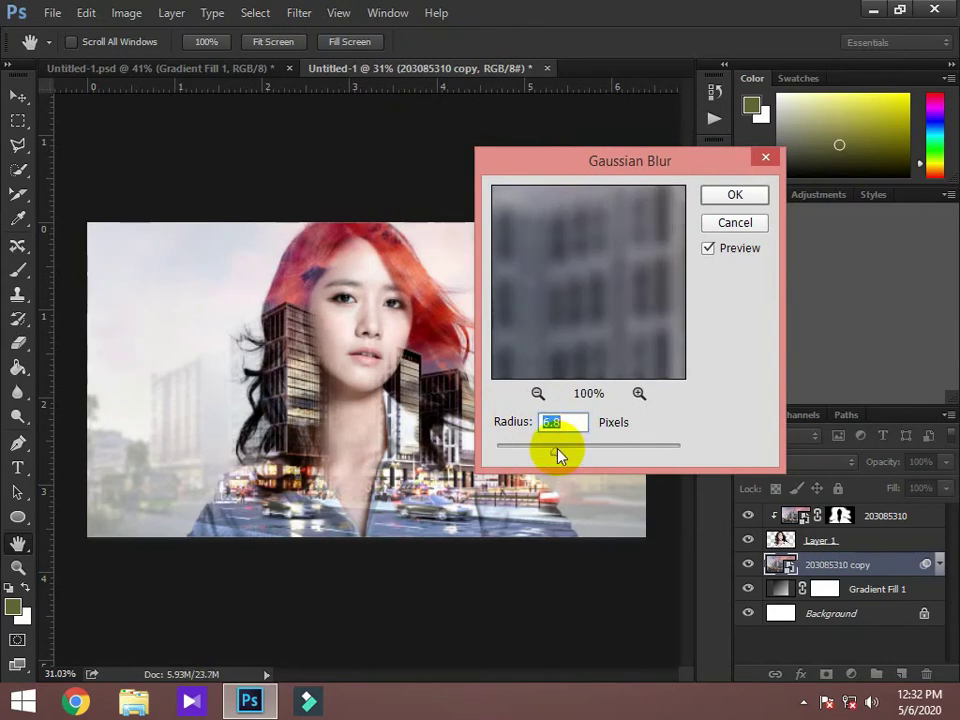
{"action": "mouse_move", "coordinate": [515, 168]}
{"action": "left_mouse_down"}
{"action": "mouse_move", "coordinate": [673, 152]}
{"action": "mouse_move", "coordinate": [505, 154]}
{"action": "left_mouse_up"}
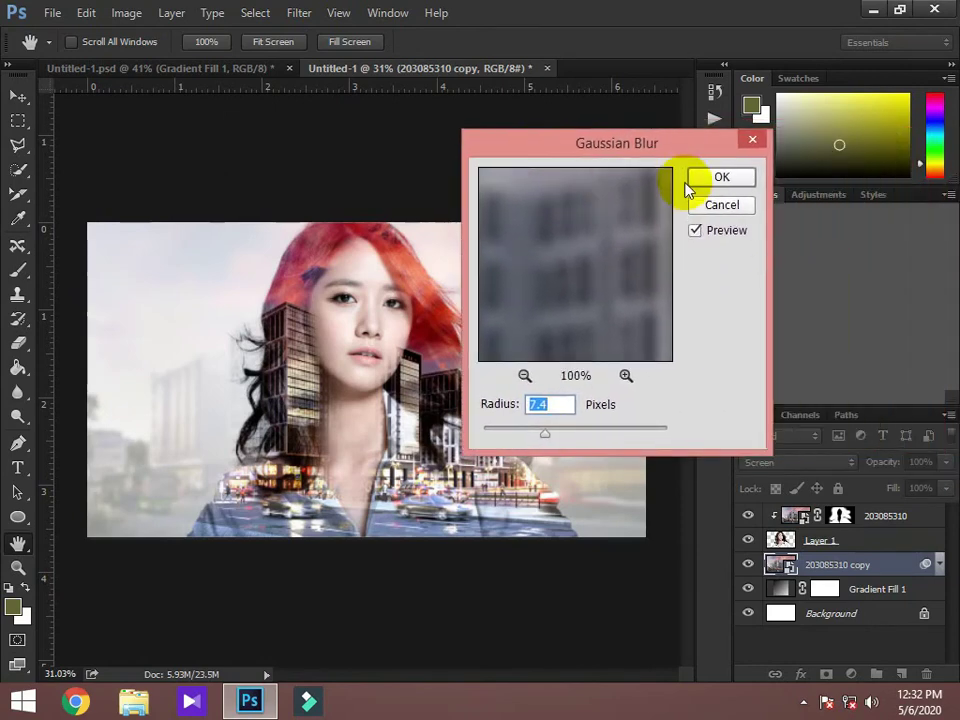
{"action": "left_click", "coordinate": [710, 180]}
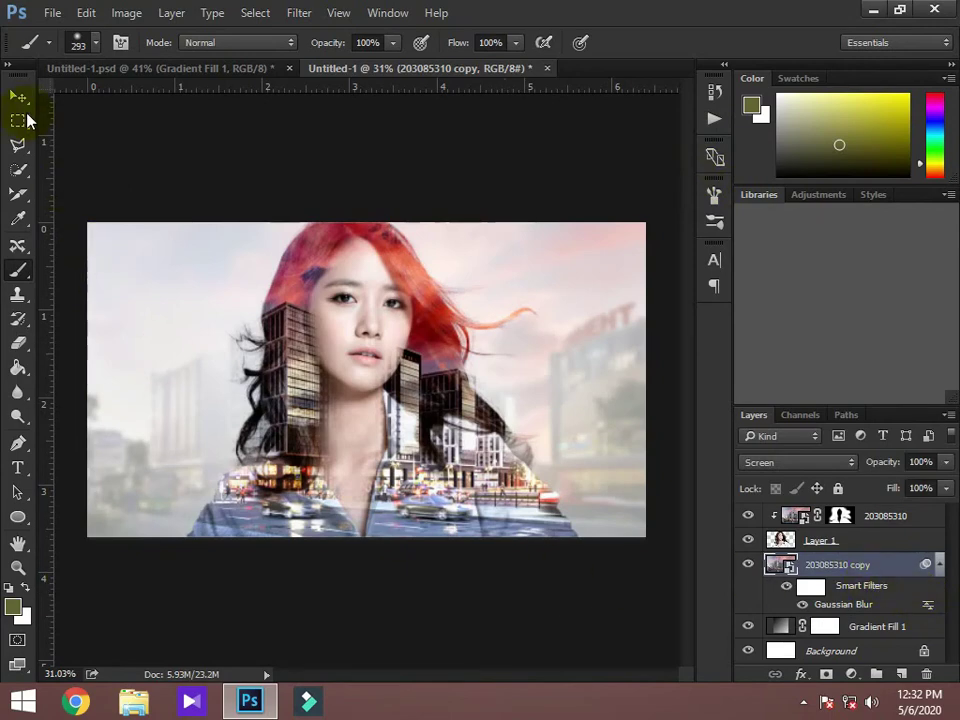
{"action": "left_click", "coordinate": [16, 97]}
{"action": "scroll", "coordinate": [420, 598], "scroll_direction": "down", "scroll_amount": 1}
{"action": "scroll", "coordinate": [420, 598], "scroll_direction": "down", "scroll_amount": 1}
{"action": "scroll", "coordinate": [430, 483], "scroll_direction": "up", "scroll_amount": 1}
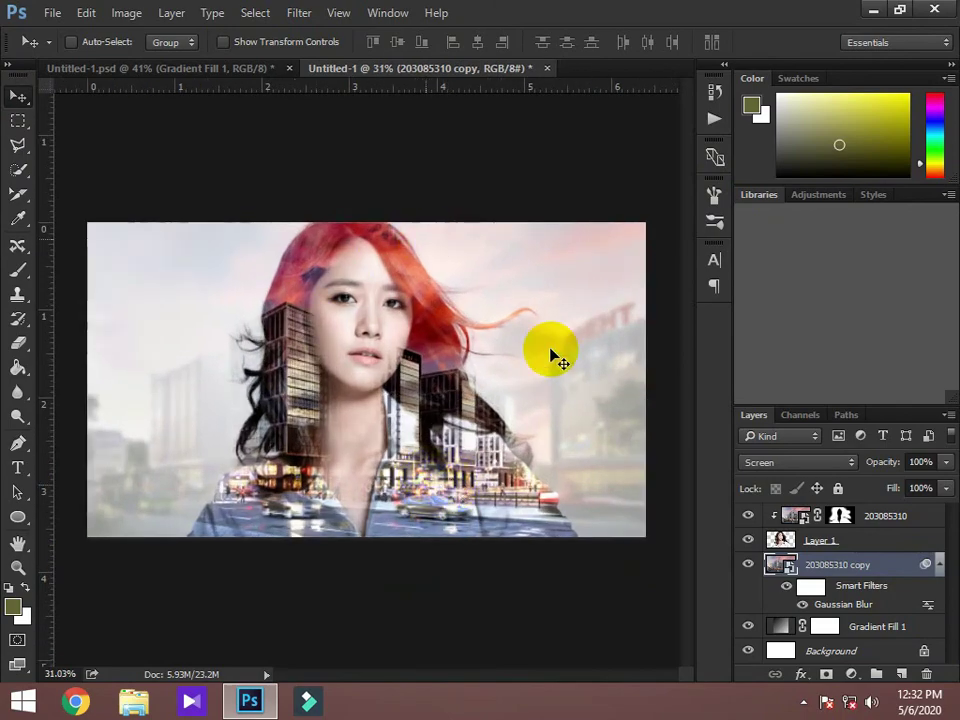